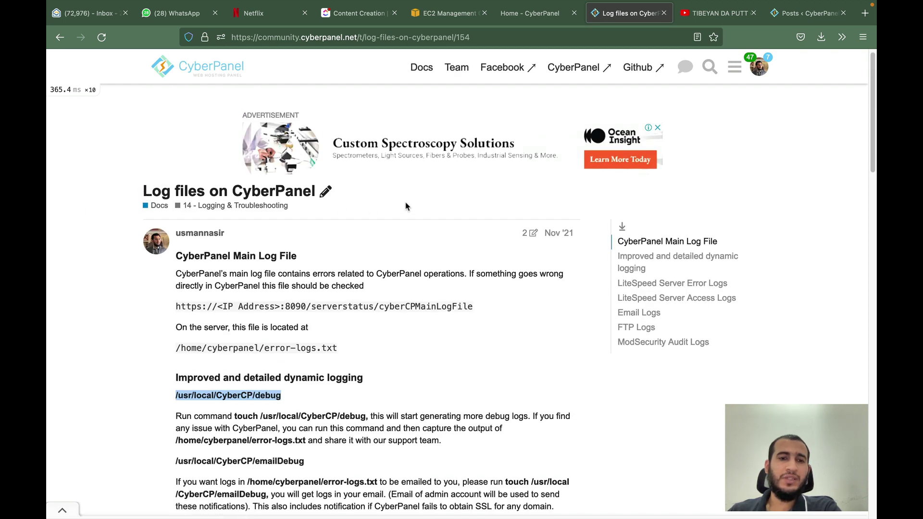
Step: Select the main log file web address in the forum's Log files guide, then return to the CyberPanel home tab
{"action": "scroll", "coordinate": [405, 202], "scroll_direction": "down", "scroll_amount": 3}
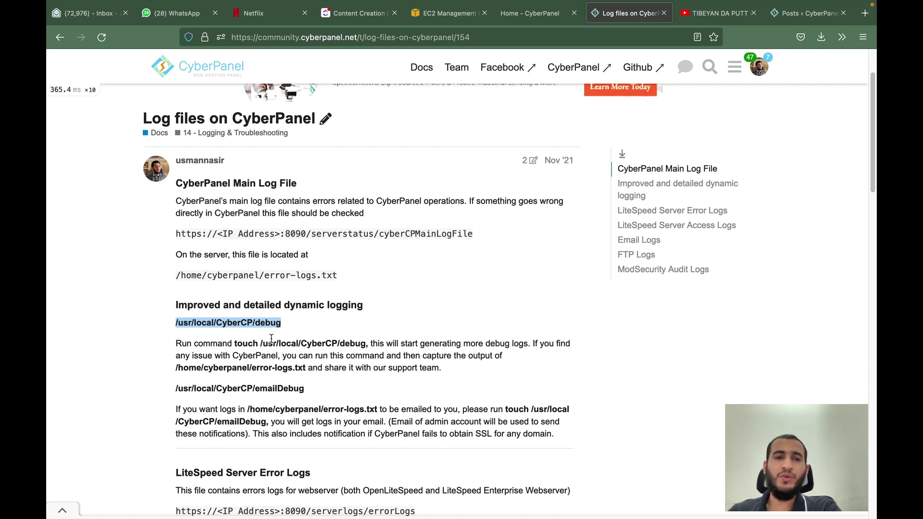
{"action": "left_click_drag", "start_coordinate": [177, 233], "coordinate": [496, 241]}
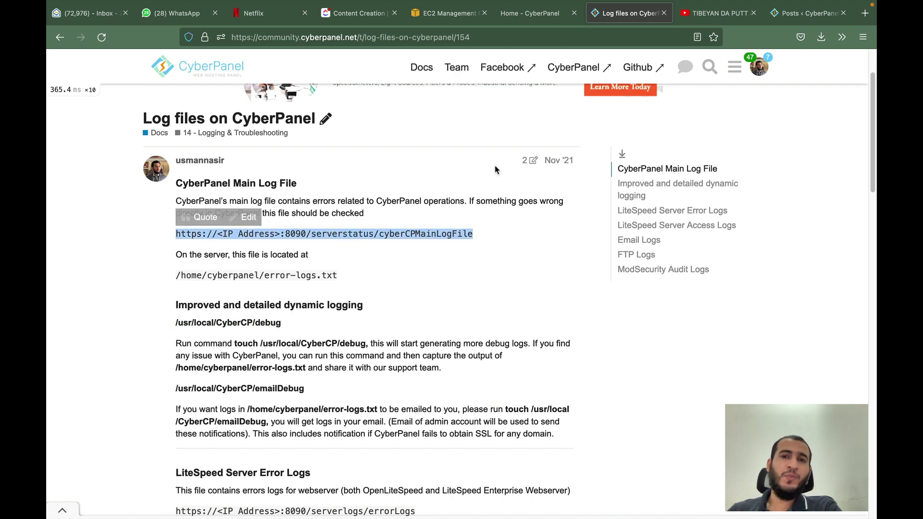
{"action": "left_click", "coordinate": [510, 21]}
Step: Open Logs > CyberPanel Main Log File and review the fetched log lines
{"action": "scroll", "coordinate": [329, 257], "scroll_direction": "down", "scroll_amount": 5}
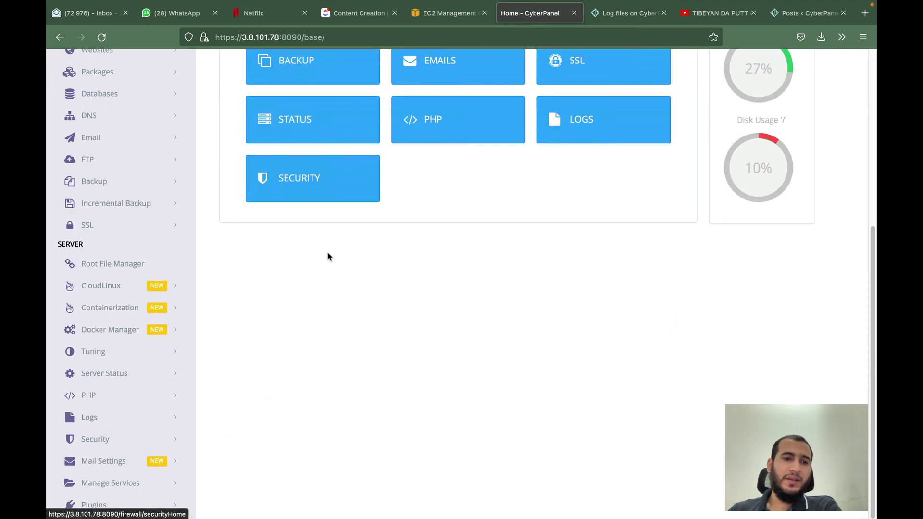
{"action": "left_click", "coordinate": [115, 415]}
{"action": "scroll", "coordinate": [117, 404], "scroll_direction": "down", "scroll_amount": 3}
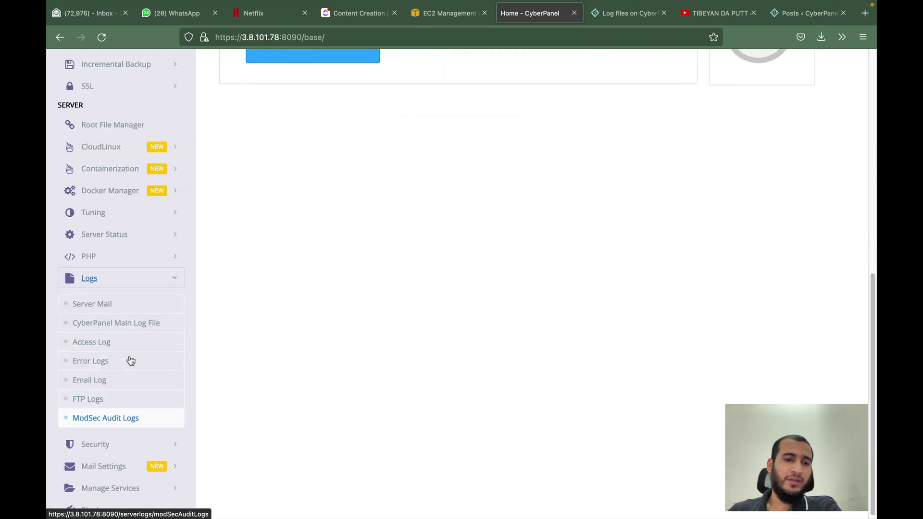
{"action": "left_click", "coordinate": [126, 325]}
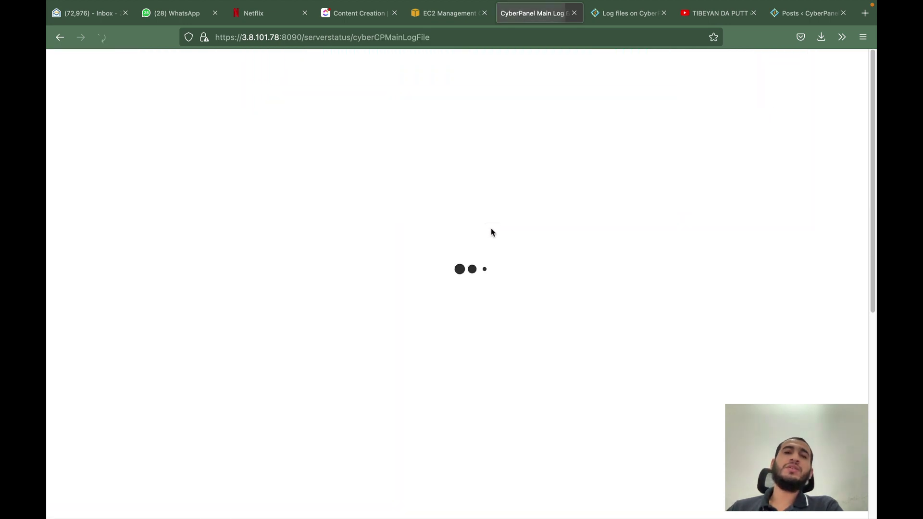
{"action": "scroll", "coordinate": [707, 279], "scroll_direction": "down", "scroll_amount": 3}
{"action": "scroll", "coordinate": [707, 279], "scroll_direction": "down", "scroll_amount": 10}
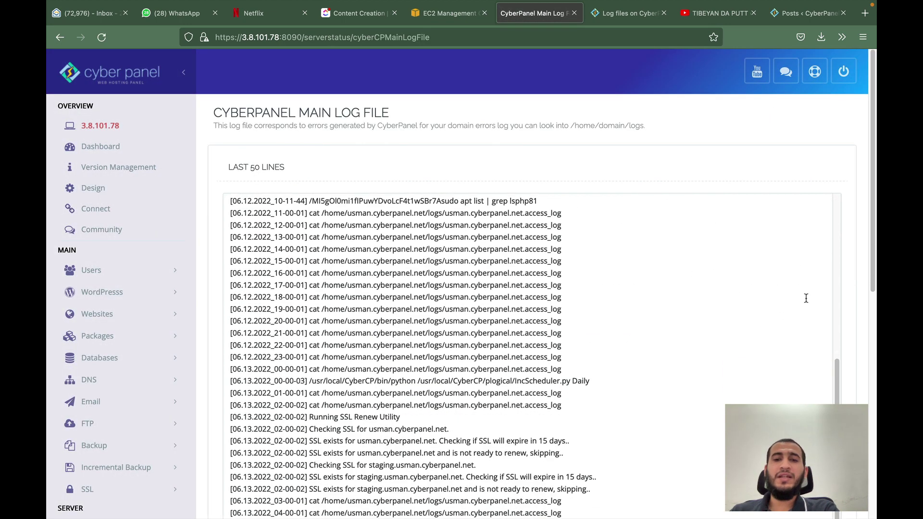
{"action": "scroll", "coordinate": [761, 325], "scroll_direction": "up", "scroll_amount": 4}
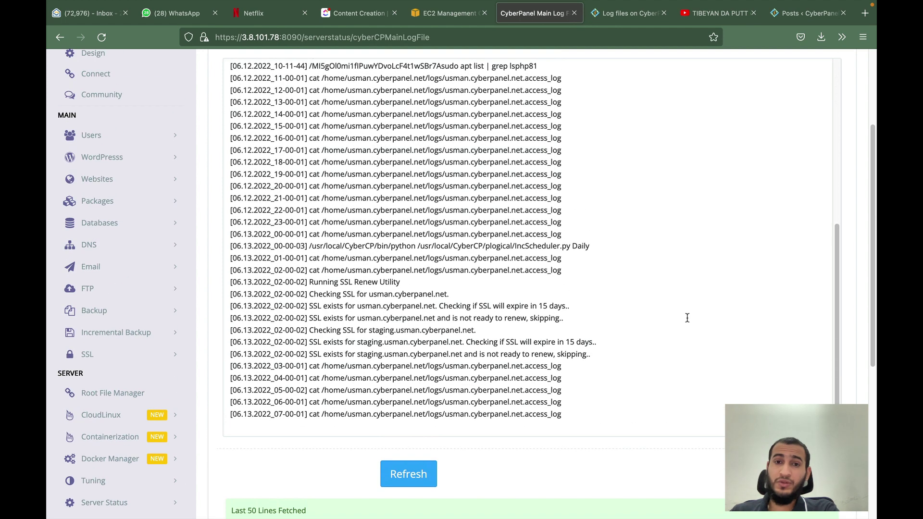
Step: Copy the /usr/local/CyberCP/debug path from the forum's Log files guide
{"action": "left_click", "coordinate": [616, 20]}
{"action": "scroll", "coordinate": [519, 272], "scroll_direction": "down", "scroll_amount": 2}
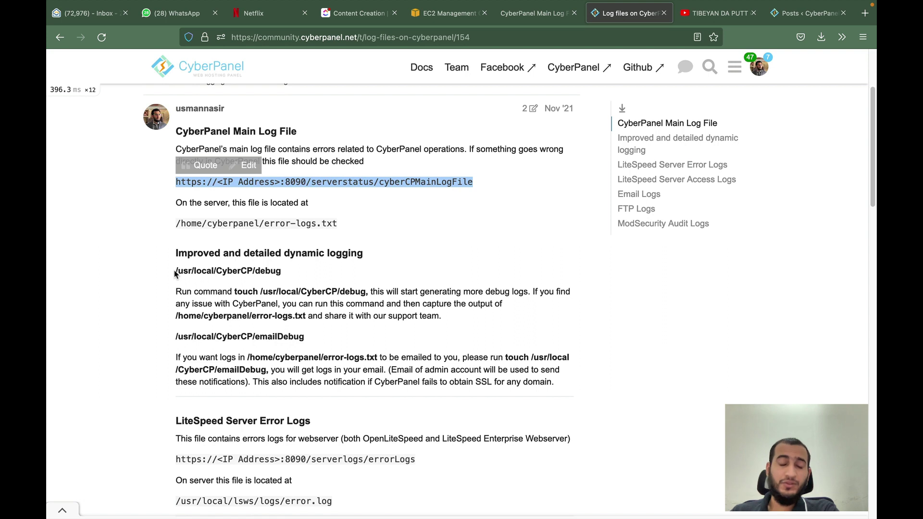
{"action": "left_click_drag", "start_coordinate": [175, 274], "coordinate": [283, 278]}
{"action": "right_click", "coordinate": [272, 274]}
{"action": "left_click", "coordinate": [275, 278]}
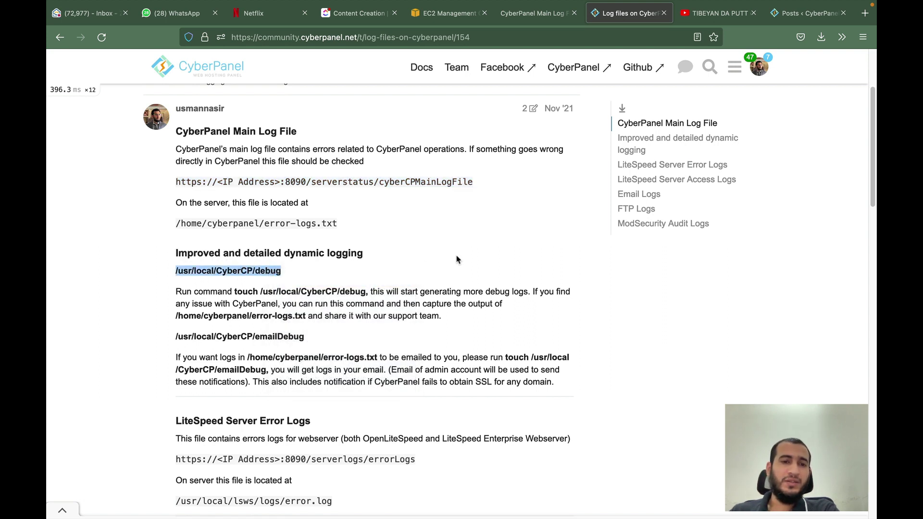
{"action": "key", "text": "ctrl+Up"}
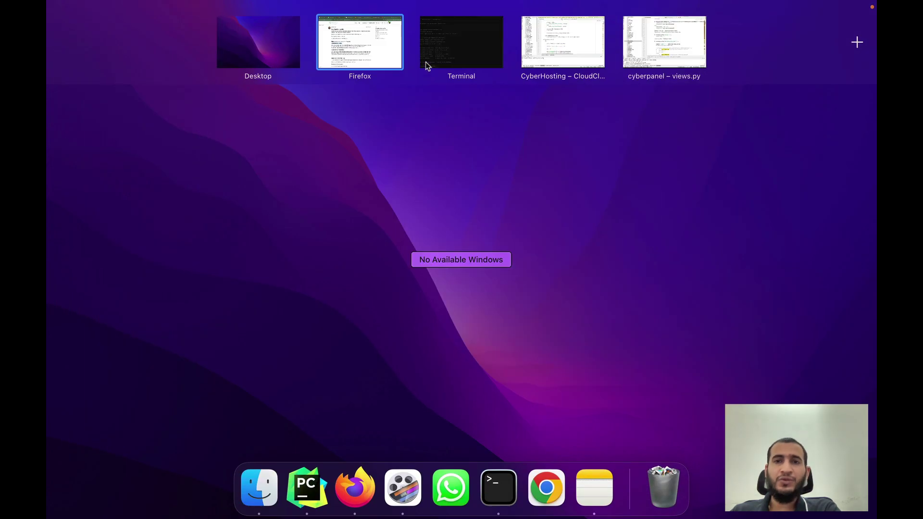
Step: Run touch /usr/local/CyberCP/debug in the server terminal, then go back to Firefox
{"action": "left_click", "coordinate": [425, 61]}
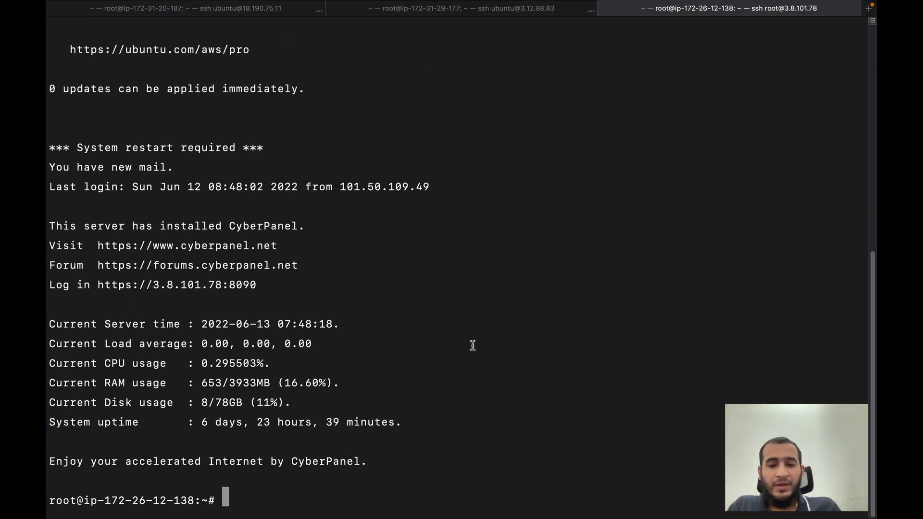
{"action": "type", "text": "touch"}
{"action": "right_click", "coordinate": [480, 393]}
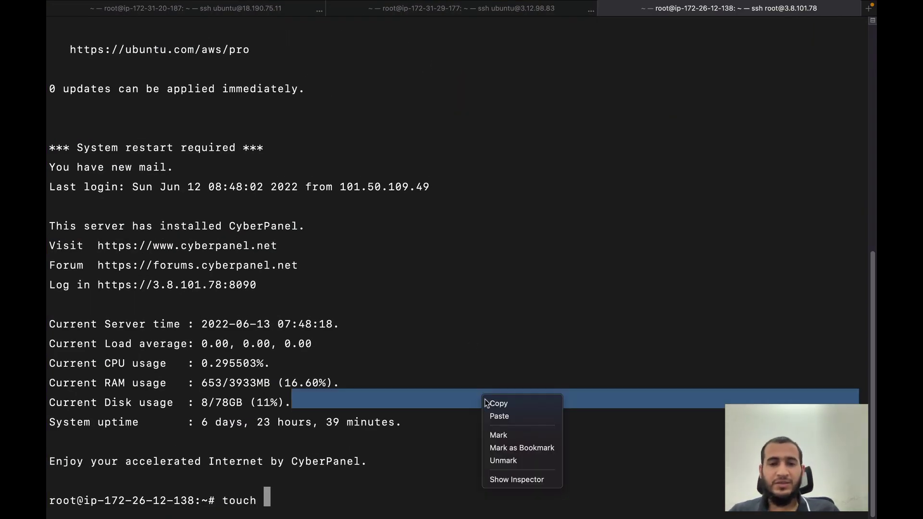
{"action": "left_click", "coordinate": [498, 415]}
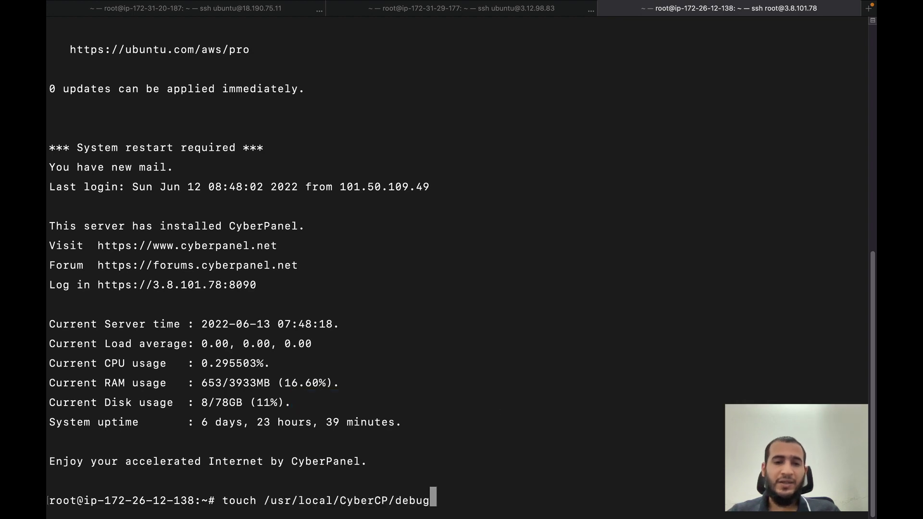
{"action": "key", "text": "Return"}
{"action": "key", "text": "ctrl+Up"}
{"action": "left_click", "coordinate": [354, 486]}
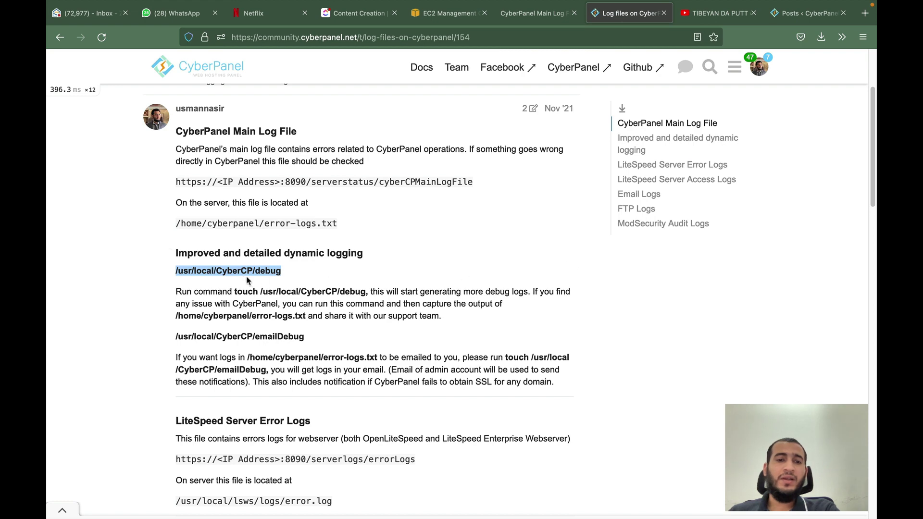
Step: Go to the WordPress > Deploy WordPress page in CyberPanel
{"action": "left_click", "coordinate": [516, 19]}
{"action": "scroll", "coordinate": [719, 264], "scroll_direction": "up", "scroll_amount": 10}
{"action": "scroll", "coordinate": [719, 264], "scroll_direction": "up", "scroll_amount": 5}
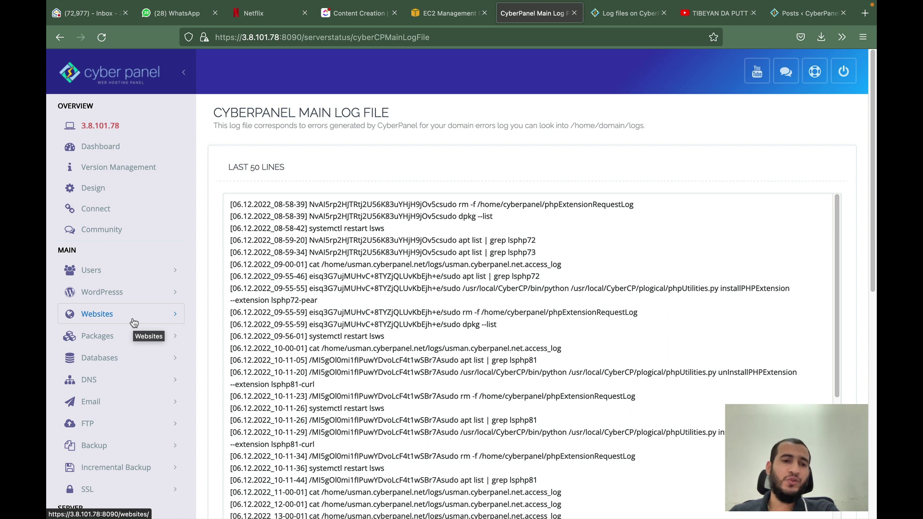
{"action": "left_click", "coordinate": [113, 291]}
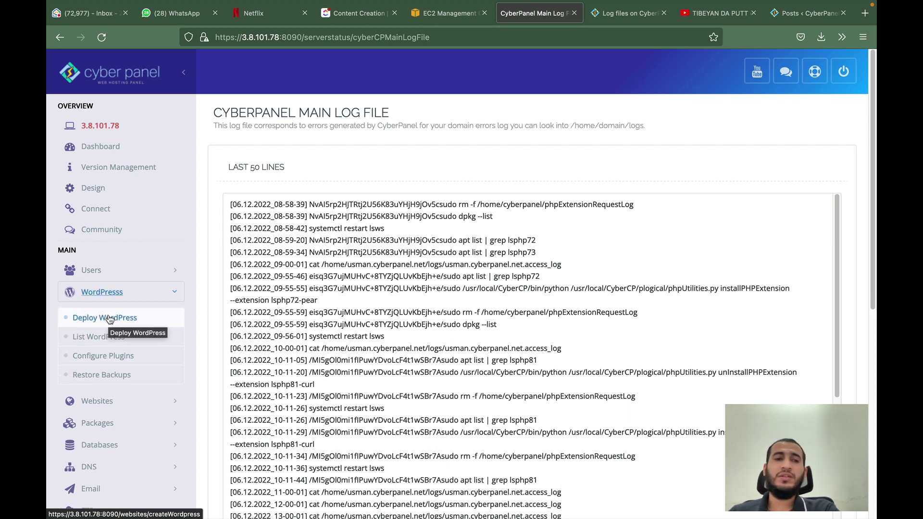
{"action": "left_click", "coordinate": [109, 318]}
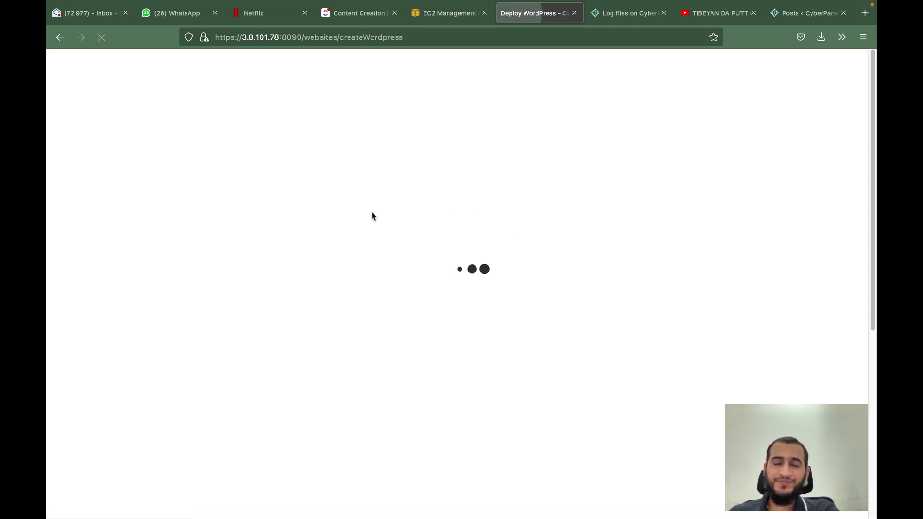
Step: Choose the Default package and admin owner, title 'debug wordpress', domain staging.cyberpanel.net
{"action": "left_click", "coordinate": [482, 217]}
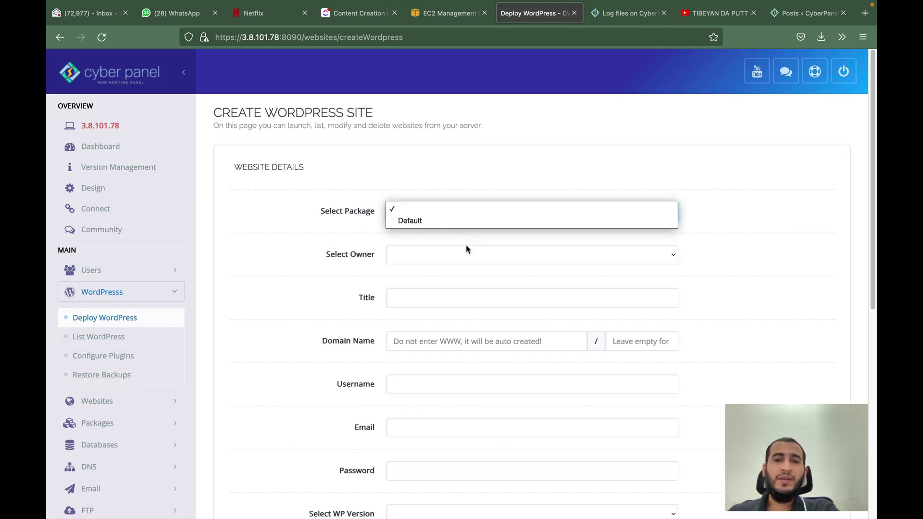
{"action": "left_click", "coordinate": [473, 220]}
{"action": "left_click", "coordinate": [460, 258]}
{"action": "left_click", "coordinate": [457, 261]}
{"action": "left_click", "coordinate": [447, 294]}
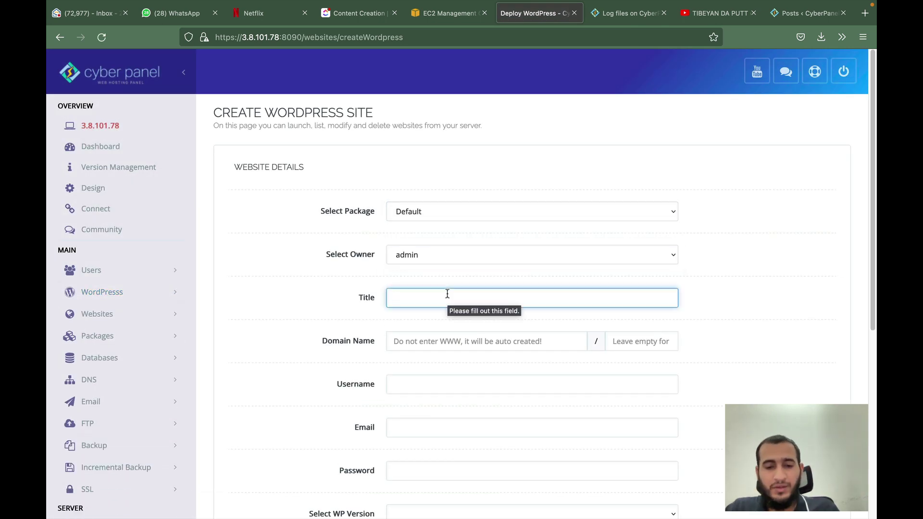
{"action": "type", "text": "d"}
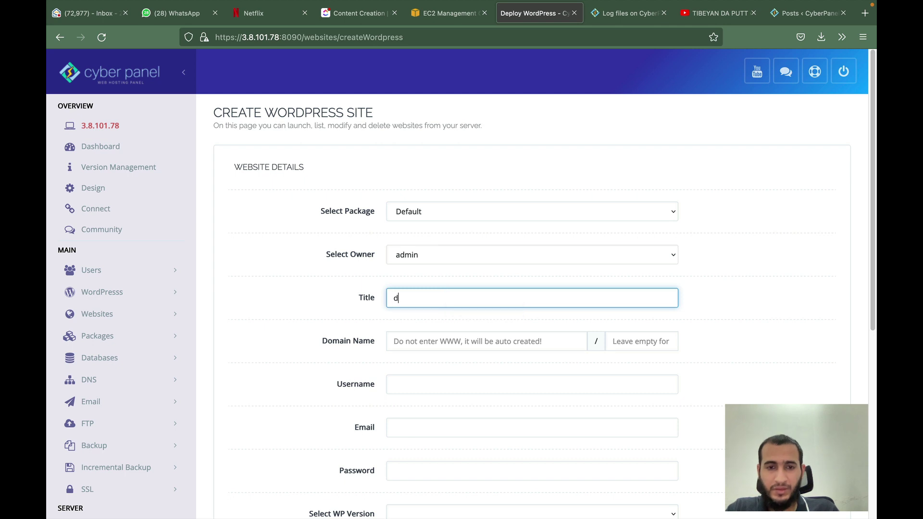
{"action": "type", "text": "ebug wordpress"}
{"action": "key", "text": "Tab"}
{"action": "type", "text": "stag"}
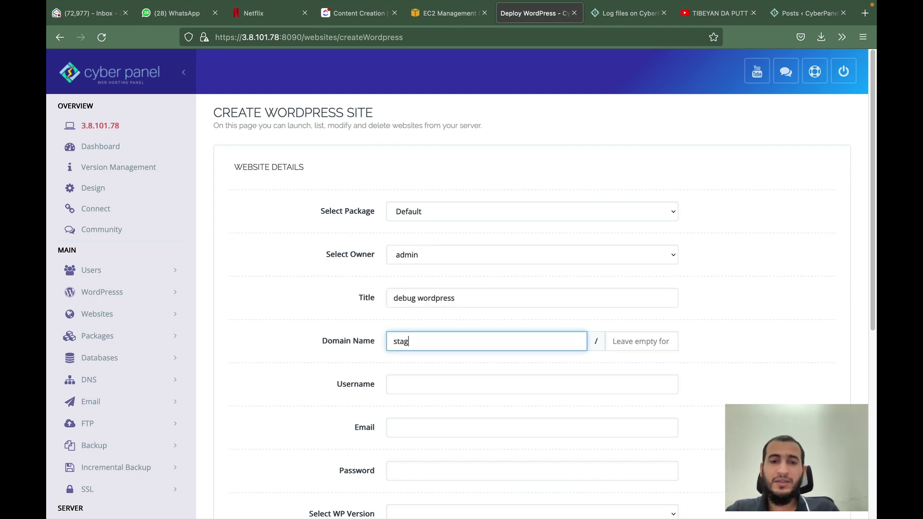
{"action": "type", "text": "ing.cyberpanel.net"}
{"action": "key", "text": "Tab"}
Step: Enter the WordPress admin username, the suggested email address and a password
{"action": "key", "text": "Tab"}
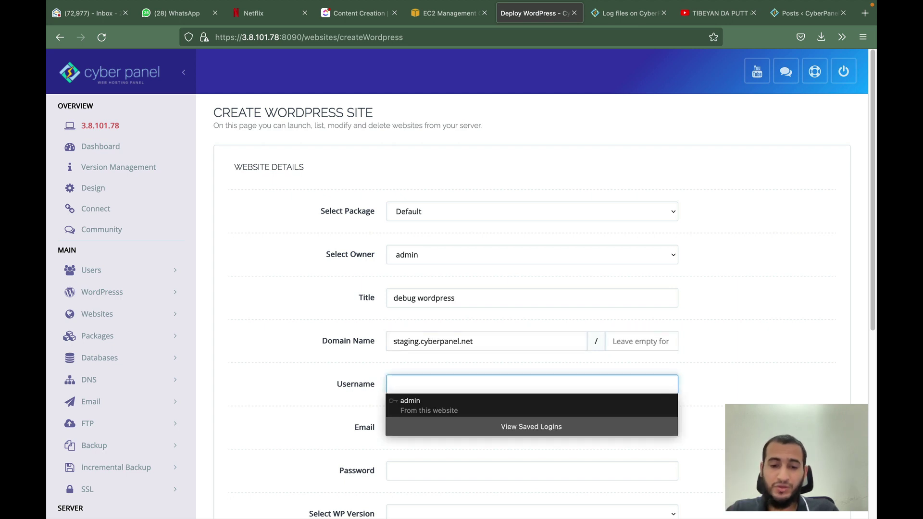
{"action": "type", "text": "debug"}
{"action": "key", "text": "Tab"}
{"action": "type", "text": "usman"}
{"action": "key", "text": "Down"}
{"action": "key", "text": "Return"}
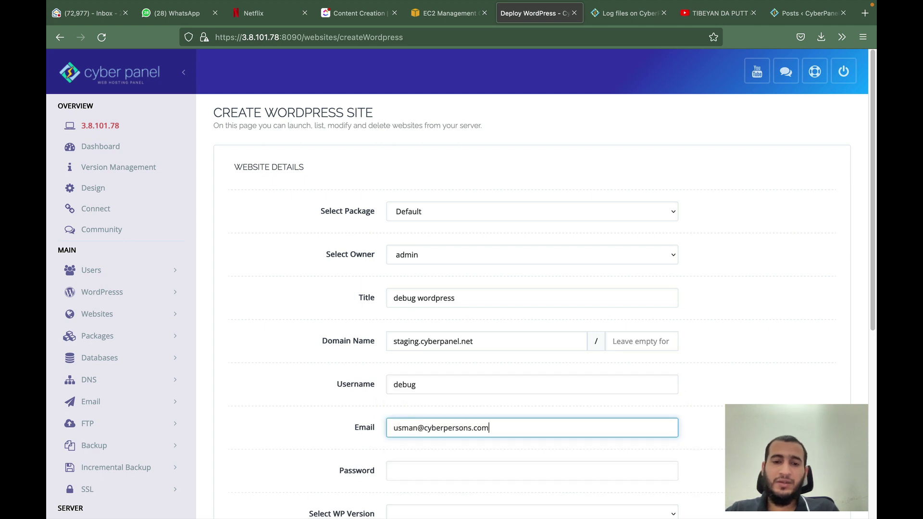
{"action": "key", "text": "Tab"}
{"action": "type", "text": "•••••••"}
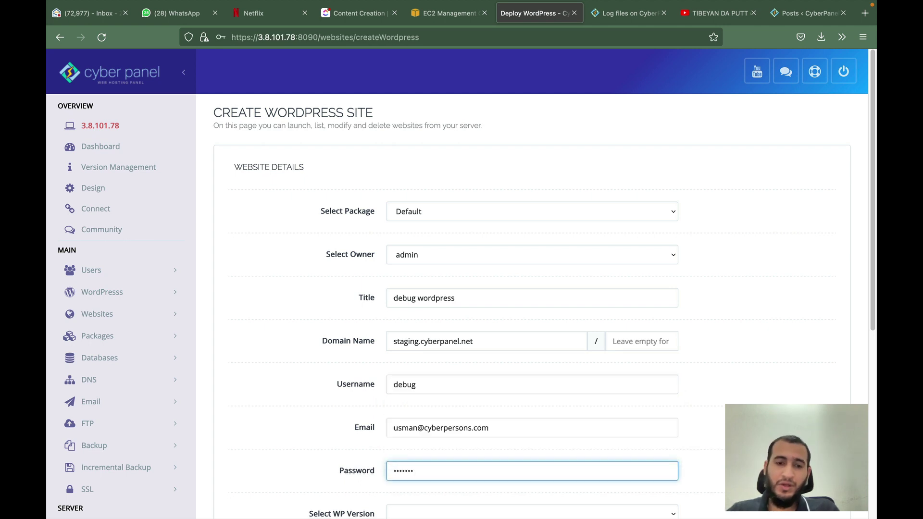
Step: Select WordPress version 6.0 and the plugin bucket option
{"action": "scroll", "coordinate": [476, 268], "scroll_direction": "down", "scroll_amount": 3}
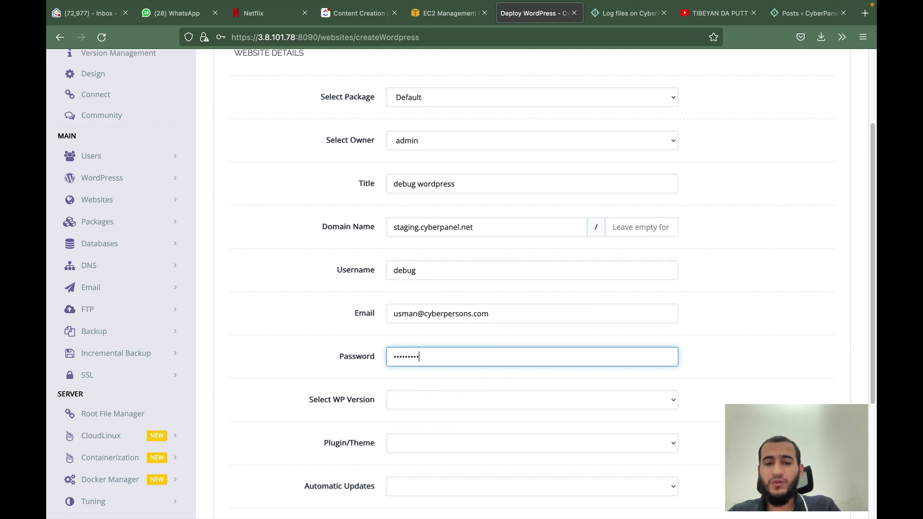
{"action": "scroll", "coordinate": [474, 276], "scroll_direction": "down", "scroll_amount": 3}
{"action": "left_click", "coordinate": [462, 285]}
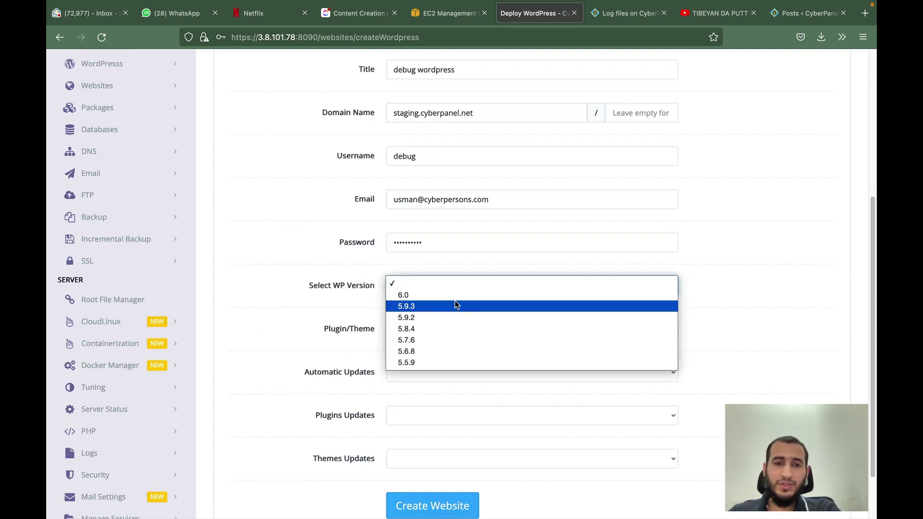
{"action": "left_click", "coordinate": [454, 295]}
{"action": "left_click", "coordinate": [450, 336]}
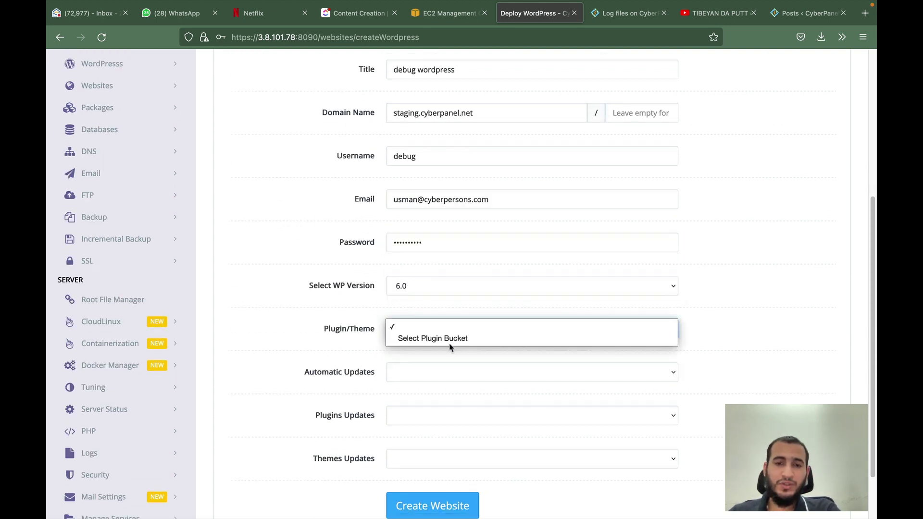
{"action": "left_click", "coordinate": [450, 344]}
Step: Enable all minor and major, plugin and theme updates, then create the site
{"action": "left_click", "coordinate": [445, 373]}
{"action": "left_click", "coordinate": [443, 393]}
{"action": "left_click", "coordinate": [439, 417]}
{"action": "left_click", "coordinate": [438, 419]}
{"action": "left_click", "coordinate": [435, 417]}
{"action": "left_click", "coordinate": [434, 425]}
{"action": "left_click", "coordinate": [433, 459]}
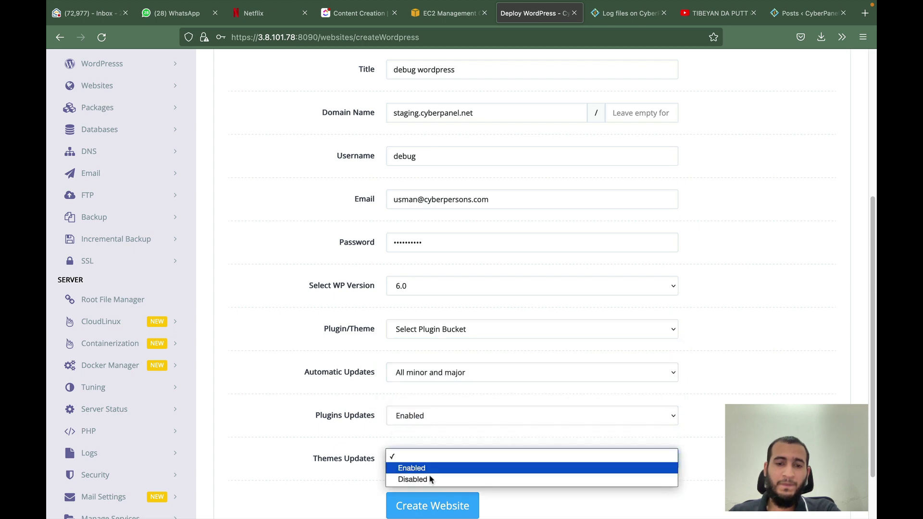
{"action": "left_click", "coordinate": [411, 468]}
{"action": "left_click", "coordinate": [433, 505]}
{"action": "key", "text": "ctrl+Up"}
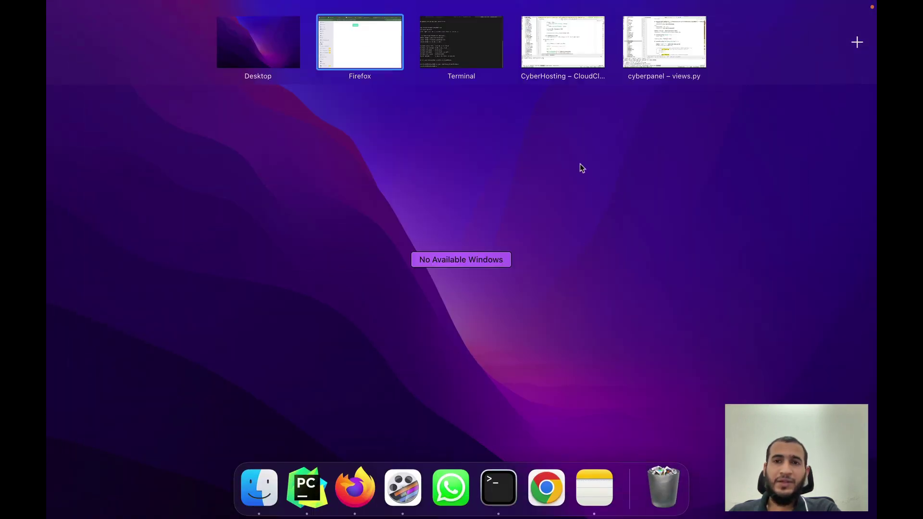
Step: Follow /home/cyberpanel/error-logs.txt with tail -f during the install, stop it, and return to the browser
{"action": "left_click", "coordinate": [442, 74]}
{"action": "type", "text": "tail -f /home/cy"}
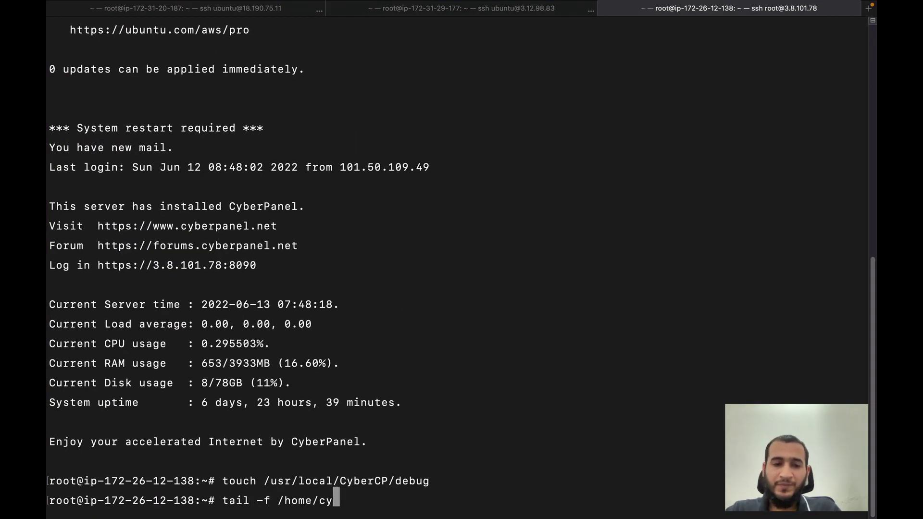
{"action": "type", "text": "berpanel/error-logs.txt"}
{"action": "key", "text": "Return"}
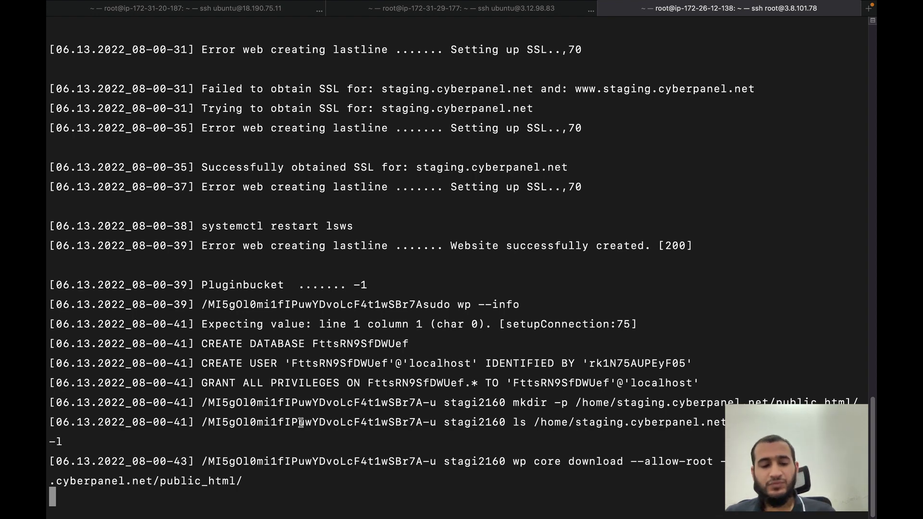
{"action": "key", "text": "ctrl+z"}
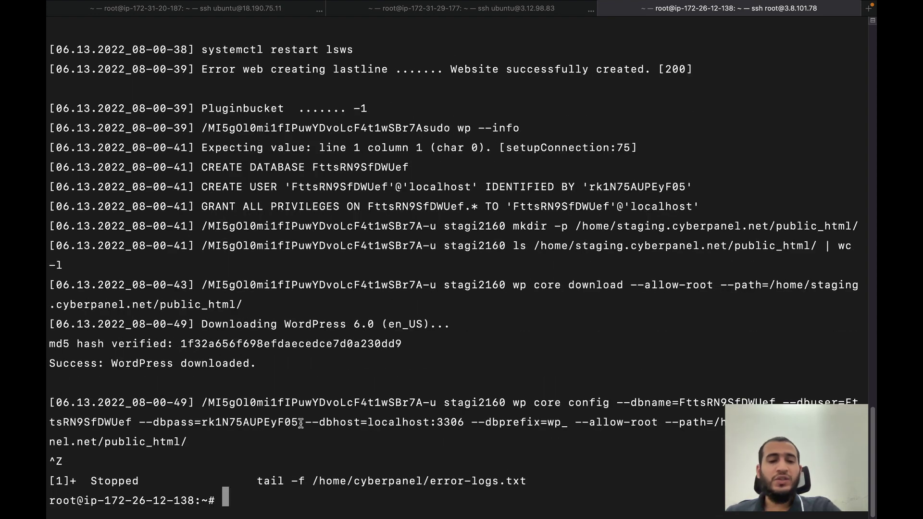
{"action": "key", "text": "ctrl+Up"}
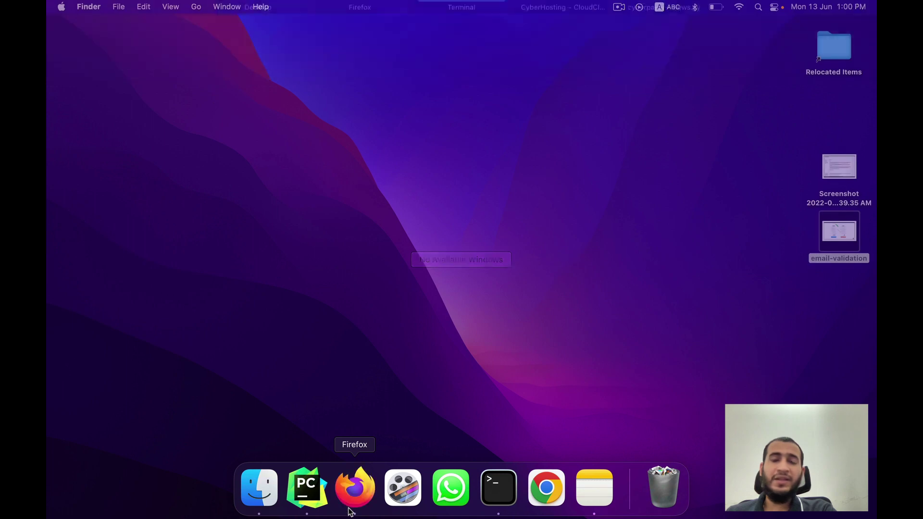
{"action": "left_click", "coordinate": [350, 511]}
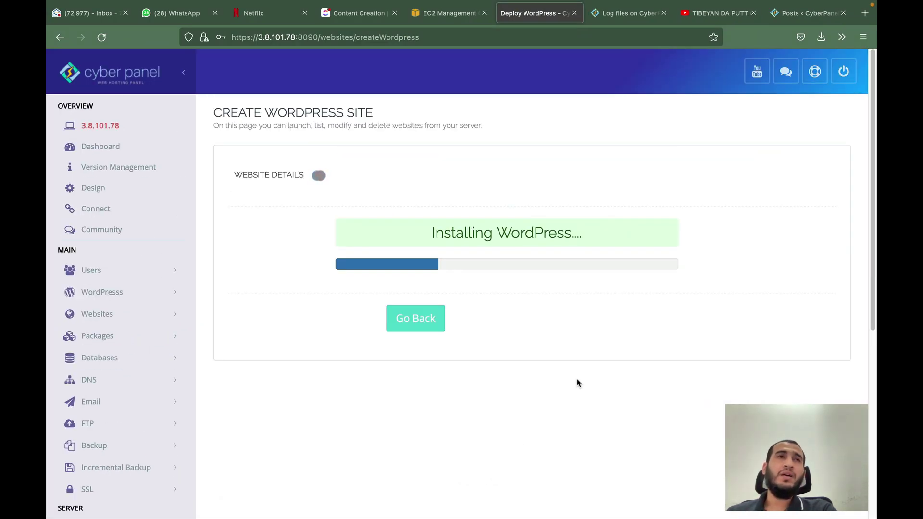
Step: Search the forum for 'some donts' and open the Some Dont's After Installing CyberPanel! topic
{"action": "left_click", "coordinate": [610, 16]}
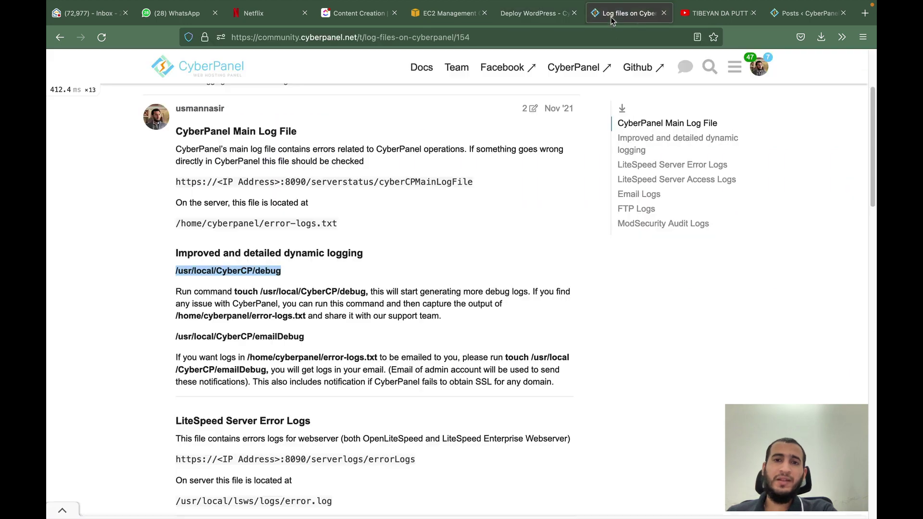
{"action": "scroll", "coordinate": [714, 94], "scroll_direction": "up", "scroll_amount": 3}
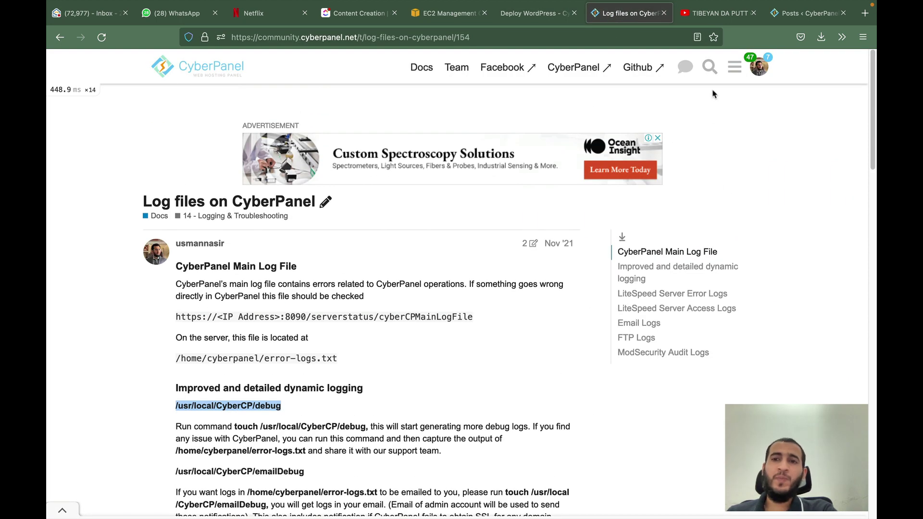
{"action": "left_click", "coordinate": [709, 67]}
{"action": "type", "text": "some donts"}
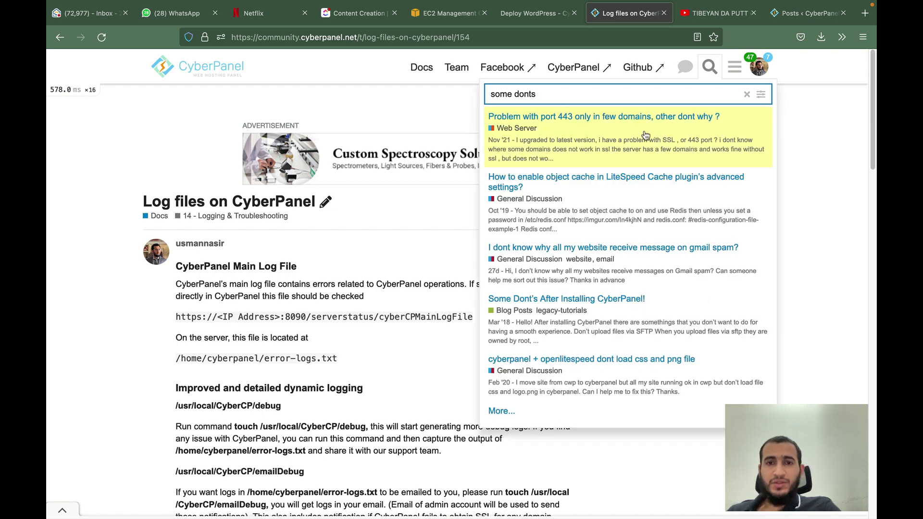
{"action": "left_click", "coordinate": [607, 310]}
Step: Copy the settings.py file path from the topic
{"action": "scroll", "coordinate": [269, 281], "scroll_direction": "down", "scroll_amount": 7}
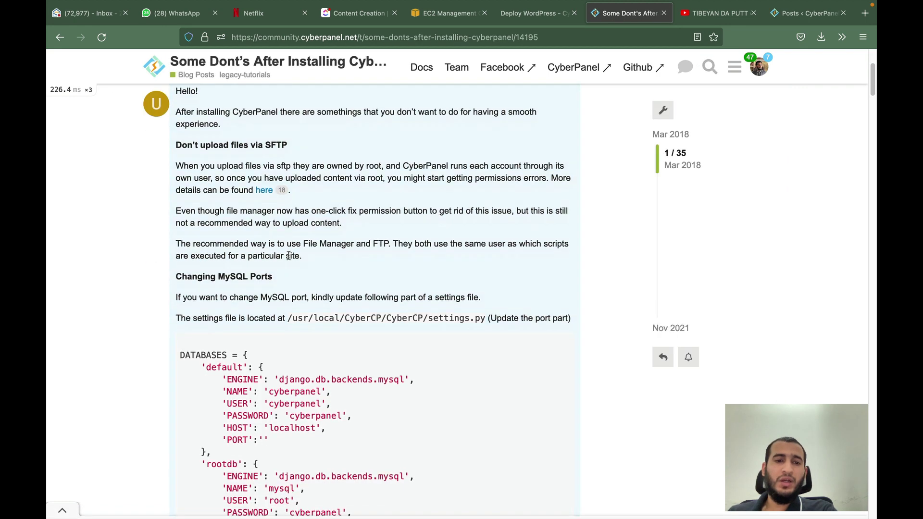
{"action": "scroll", "coordinate": [289, 259], "scroll_direction": "up", "scroll_amount": 1}
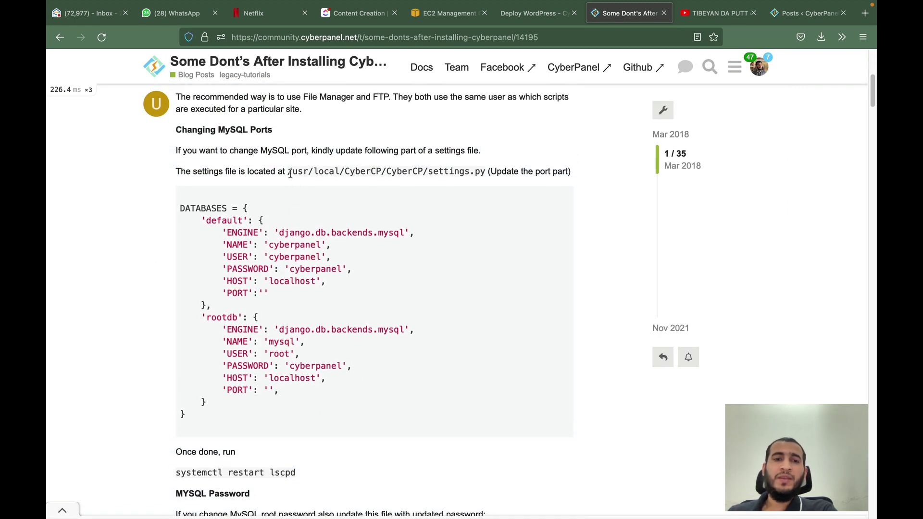
{"action": "left_click_drag", "start_coordinate": [288, 171], "coordinate": [483, 174]}
{"action": "right_click", "coordinate": [483, 174]}
{"action": "left_click", "coordinate": [491, 179]}
{"action": "key", "text": "ctrl+Up"}
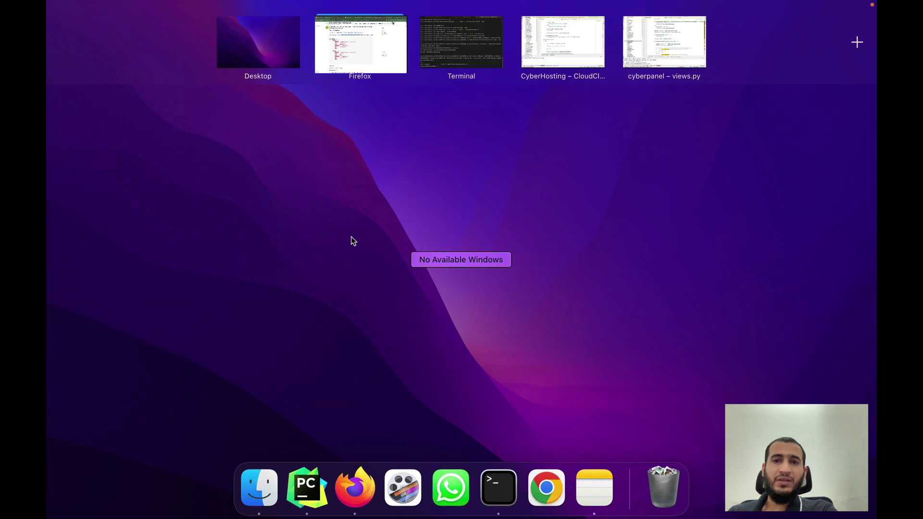
Step: Open /usr/local/CyberCP/CyberCP/settings.py in nano in the server terminal
{"action": "left_click", "coordinate": [442, 42]}
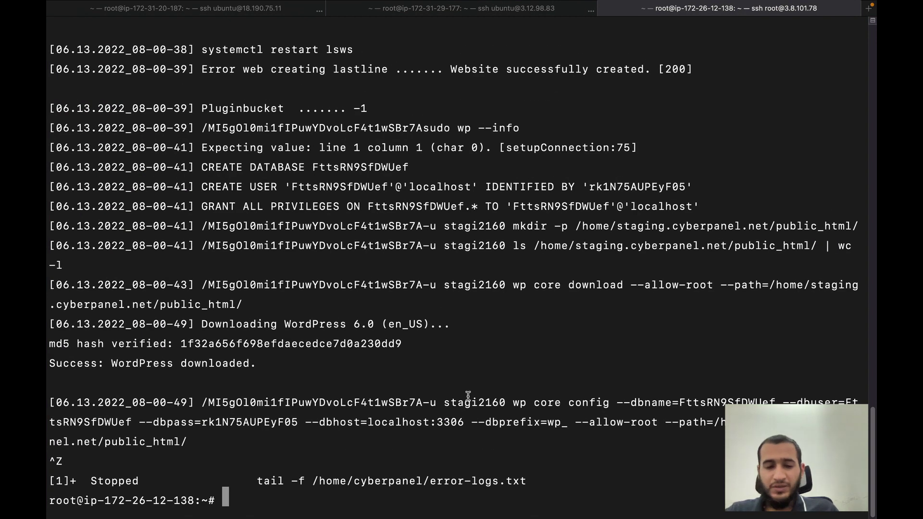
{"action": "type", "text": "nano"}
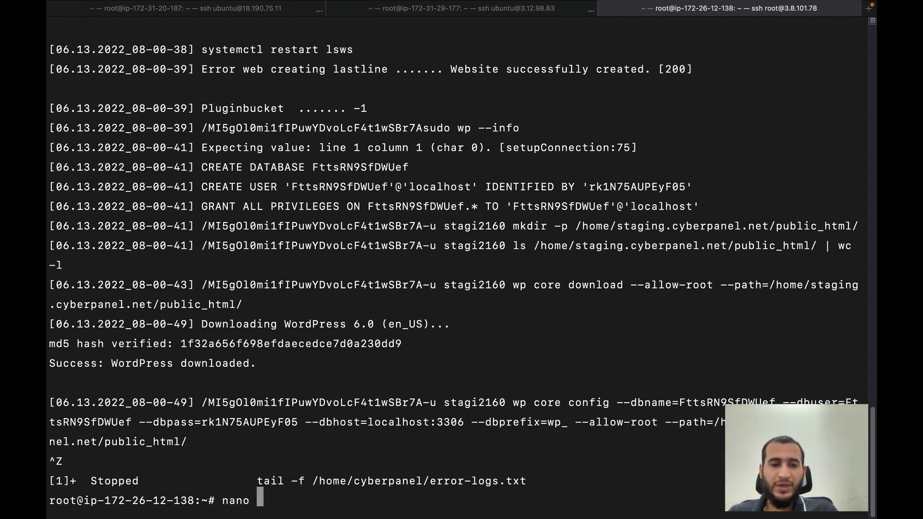
{"action": "right_click", "coordinate": [456, 489]}
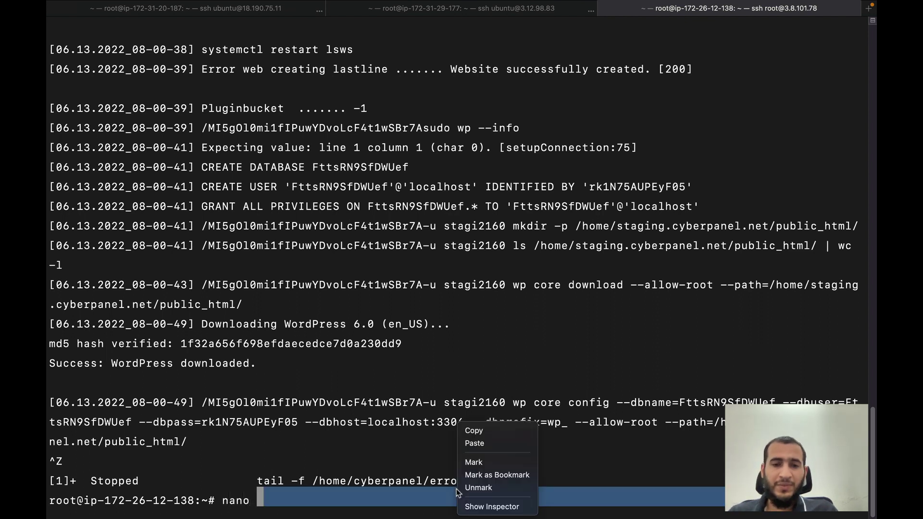
{"action": "left_click", "coordinate": [480, 447]}
{"action": "key", "text": "Return"}
Step: Edit the DEBUG value toward False, then restore it to True
{"action": "key", "text": "Down"}
{"action": "key", "text": "Down"}
{"action": "key", "text": "Down"}
{"action": "key", "text": "Down"}
{"action": "key", "text": "Down"}
{"action": "key", "text": "Down"}
{"action": "key", "text": "Down"}
{"action": "key", "text": "Down"}
{"action": "key", "text": "Down"}
{"action": "key", "text": "Down"}
{"action": "key", "text": "Down"}
{"action": "key", "text": "Down"}
{"action": "key", "text": "Down"}
{"action": "key", "text": "Down"}
{"action": "key", "text": "Down"}
{"action": "key", "text": "Down"}
{"action": "key", "text": "Down"}
{"action": "key", "text": "Down"}
{"action": "key", "text": "Down"}
{"action": "key", "text": "Down"}
{"action": "key", "text": "Down"}
{"action": "key", "text": "Down"}
{"action": "key", "text": "Down"}
{"action": "key", "text": "Down"}
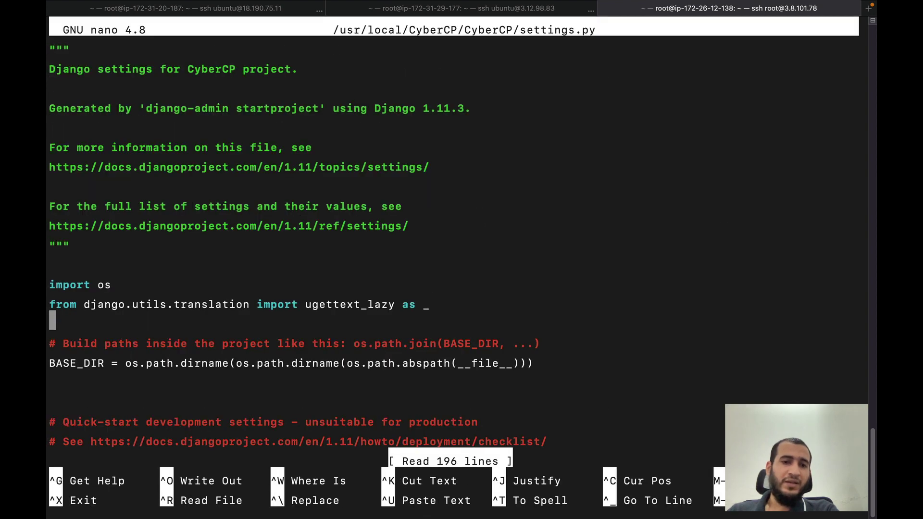
{"action": "key", "text": "Down"}
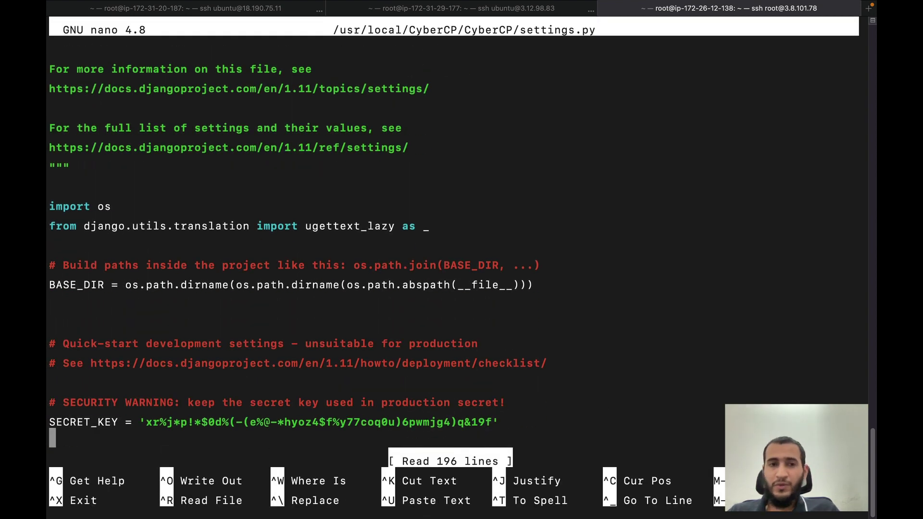
{"action": "key", "text": "Down"}
{"action": "key", "text": "Down"}
{"action": "key", "text": "Down"}
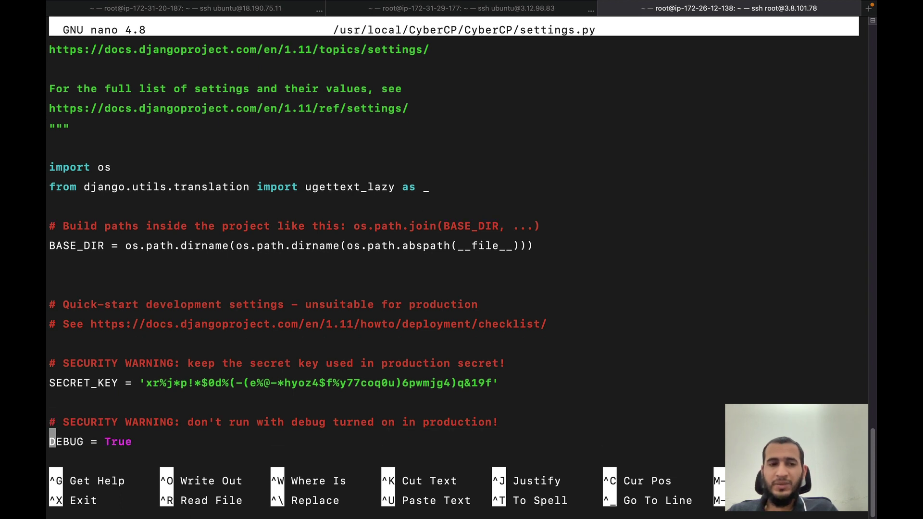
{"action": "key", "text": "Up"}
{"action": "key", "text": "Up"}
{"action": "key", "text": "End"}
{"action": "key", "text": "Left"}
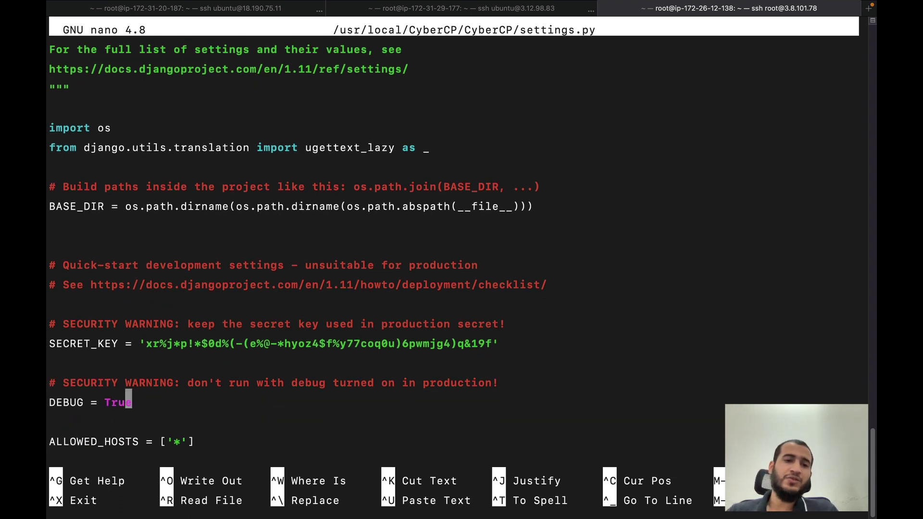
{"action": "key", "text": "Right"}
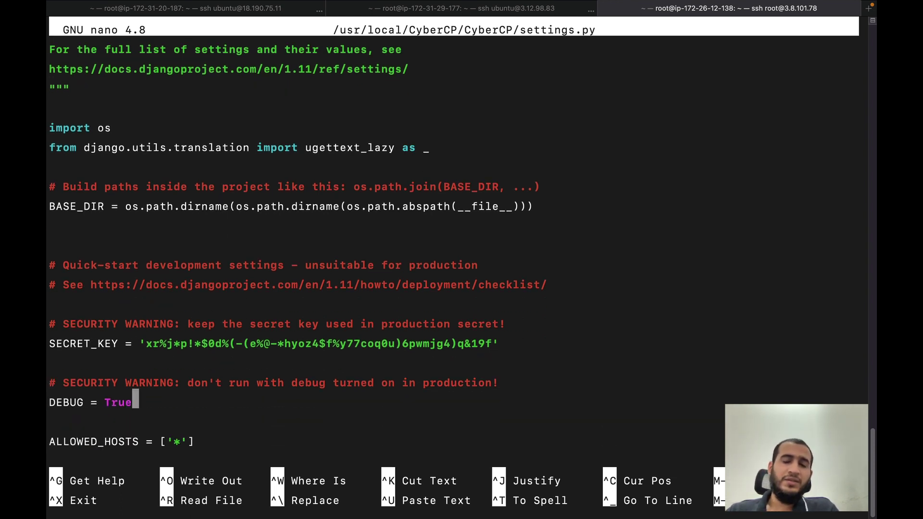
{"action": "key", "text": "BackSpace"}
{"action": "key", "text": "BackSpace"}
{"action": "key", "text": "BackSpace"}
{"action": "key", "text": "BackSpace"}
{"action": "type", "text": "Fals"}
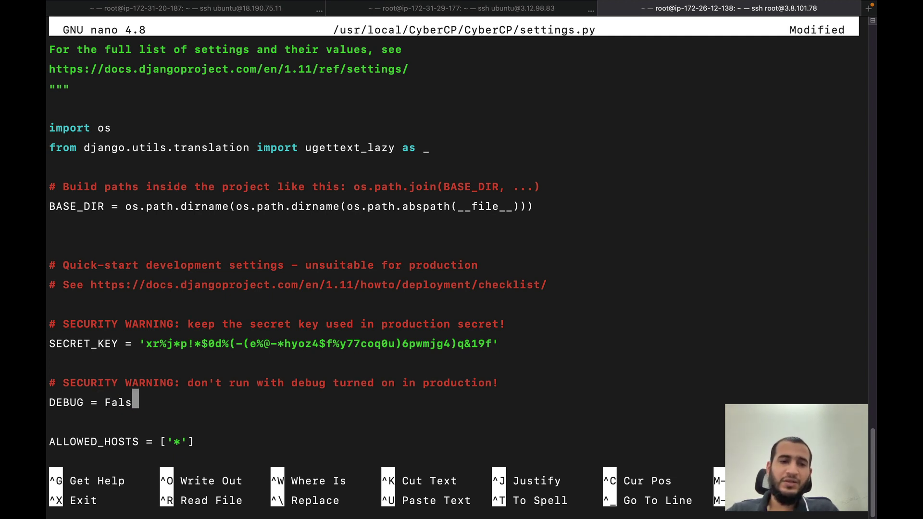
{"action": "key", "text": "BackSpace"}
{"action": "key", "text": "BackSpace"}
{"action": "key", "text": "BackSpace"}
{"action": "key", "text": "BackSpace"}
{"action": "type", "text": "True"}
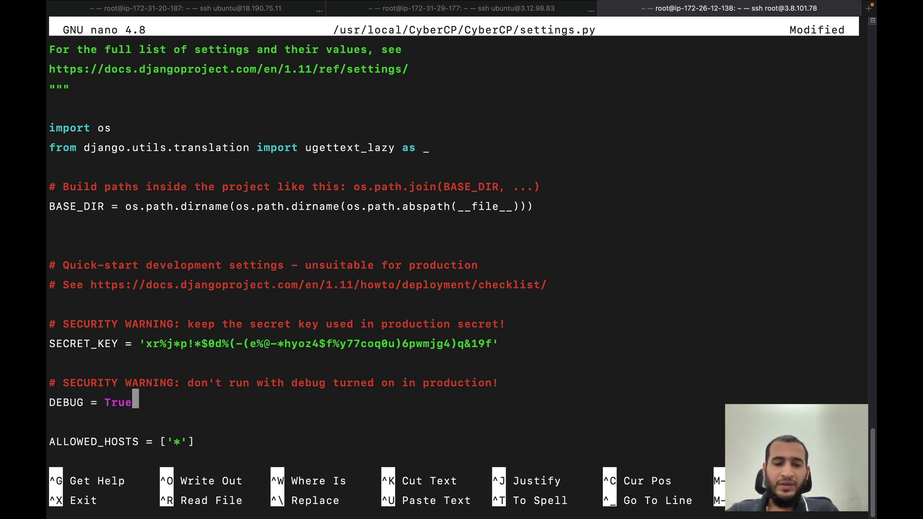
Step: Append 'a' to the default database PASSWORD in DATABASES and save settings.py
{"action": "key", "text": "Down"}
{"action": "key", "text": "Down"}
{"action": "key", "text": "Down"}
{"action": "key", "text": "Down"}
{"action": "key", "text": "Down"}
{"action": "key", "text": "Down"}
{"action": "key", "text": "Down"}
{"action": "key", "text": "Down"}
{"action": "key", "text": "Down"}
{"action": "key", "text": "Down"}
{"action": "key", "text": "Down"}
{"action": "key", "text": "Down"}
{"action": "key", "text": "Down"}
{"action": "key", "text": "Down"}
{"action": "key", "text": "Down"}
{"action": "key", "text": "Down"}
{"action": "key", "text": "Down"}
{"action": "key", "text": "Down"}
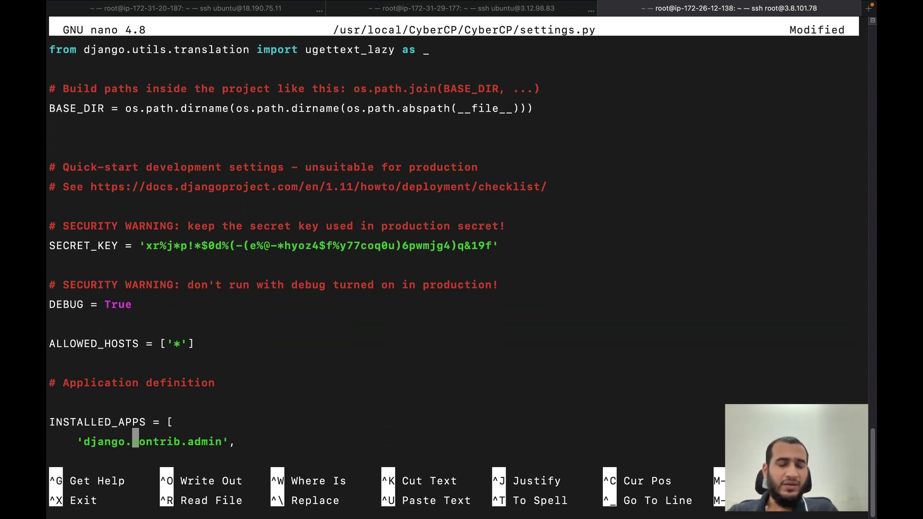
{"action": "key", "text": "Down"}
{"action": "key", "text": "Down"}
{"action": "key", "text": "Down"}
{"action": "key", "text": "Down"}
{"action": "key", "text": "Down"}
{"action": "key", "text": "Down"}
{"action": "key", "text": "Down"}
{"action": "key", "text": "Down"}
{"action": "key", "text": "Down"}
{"action": "key", "text": "Down"}
{"action": "key", "text": "Down"}
{"action": "key", "text": "Down"}
{"action": "key", "text": "Down"}
{"action": "key", "text": "Down"}
{"action": "key", "text": "Down"}
{"action": "key", "text": "Down"}
{"action": "key", "text": "Down"}
{"action": "key", "text": "Down"}
{"action": "key", "text": "Down"}
{"action": "key", "text": "Down"}
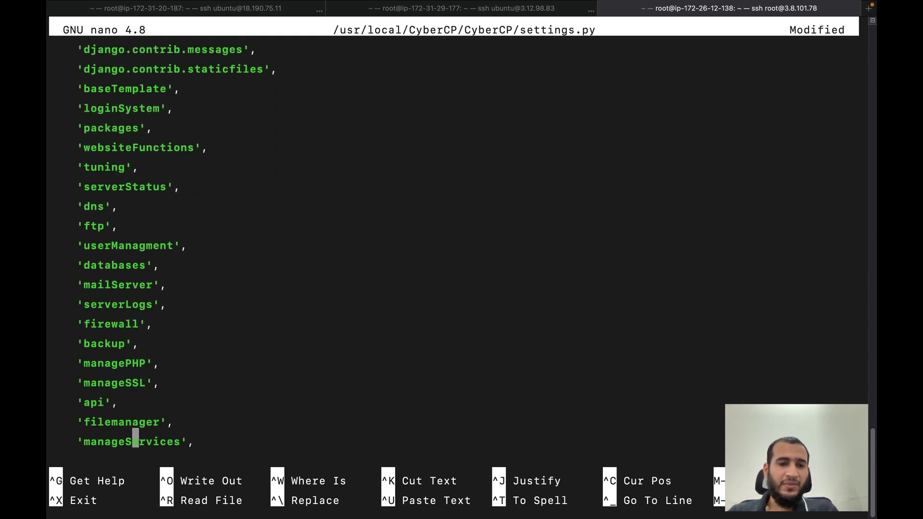
{"action": "key", "text": "Down"}
{"action": "key", "text": "Down"}
{"action": "key", "text": "Down"}
{"action": "key", "text": "Down"}
{"action": "key", "text": "Down"}
{"action": "key", "text": "Down"}
{"action": "key", "text": "Down"}
{"action": "key", "text": "Down"}
{"action": "key", "text": "Down"}
{"action": "key", "text": "Down"}
{"action": "key", "text": "Down"}
{"action": "key", "text": "Down"}
{"action": "key", "text": "Down"}
{"action": "key", "text": "Down"}
{"action": "key", "text": "Down"}
{"action": "key", "text": "Down"}
{"action": "key", "text": "Down"}
{"action": "key", "text": "Down"}
{"action": "key", "text": "Down"}
{"action": "key", "text": "Down"}
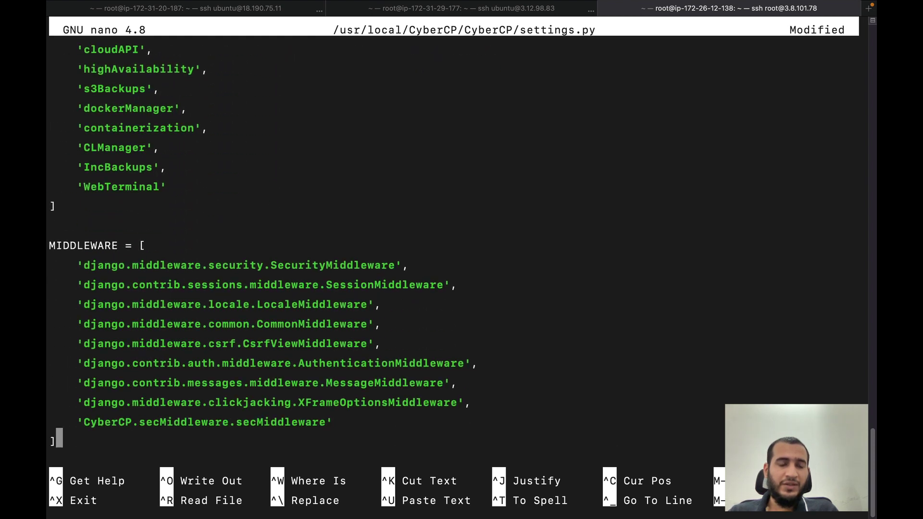
{"action": "key", "text": "Down"}
{"action": "key", "text": "Down"}
{"action": "key", "text": "Down"}
{"action": "key", "text": "Down"}
{"action": "key", "text": "Down"}
{"action": "key", "text": "Down"}
{"action": "key", "text": "Down"}
{"action": "key", "text": "Down"}
{"action": "key", "text": "Down"}
{"action": "key", "text": "Down"}
{"action": "key", "text": "Down"}
{"action": "key", "text": "Down"}
{"action": "key", "text": "Down"}
{"action": "key", "text": "Down"}
{"action": "key", "text": "Down"}
{"action": "key", "text": "Down"}
{"action": "key", "text": "Down"}
{"action": "key", "text": "Down"}
{"action": "key", "text": "Down"}
{"action": "key", "text": "Down"}
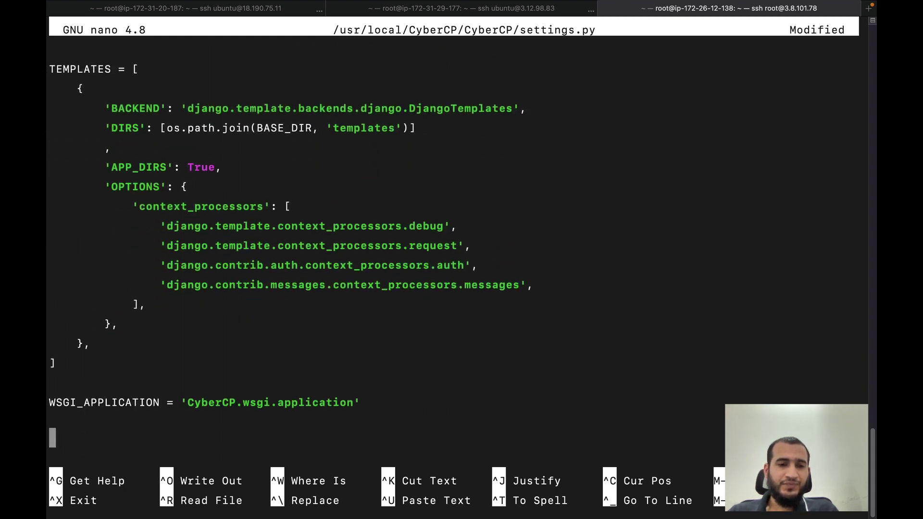
{"action": "key", "text": "Down"}
{"action": "key", "text": "Down"}
{"action": "key", "text": "Down"}
{"action": "key", "text": "Down"}
{"action": "key", "text": "Down"}
{"action": "key", "text": "Down"}
{"action": "key", "text": "Down"}
{"action": "key", "text": "Down"}
{"action": "key", "text": "Up"}
{"action": "key", "text": "Up"}
{"action": "key", "text": "Up"}
{"action": "key", "text": "Up"}
{"action": "key", "text": "Up"}
{"action": "key", "text": "Up"}
{"action": "key", "text": "Up"}
{"action": "key", "text": "Up"}
{"action": "key", "text": "Up"}
{"action": "key", "text": "Right"}
{"action": "key", "text": "Right"}
{"action": "key", "text": "Right"}
{"action": "key", "text": "Right"}
{"action": "key", "text": "Right"}
{"action": "key", "text": "Right"}
{"action": "key", "text": "Right"}
{"action": "key", "text": "Right"}
{"action": "key", "text": "Right"}
{"action": "key", "text": "Right"}
{"action": "key", "text": "Right"}
{"action": "key", "text": "Right"}
{"action": "key", "text": "Right"}
{"action": "key", "text": "Right"}
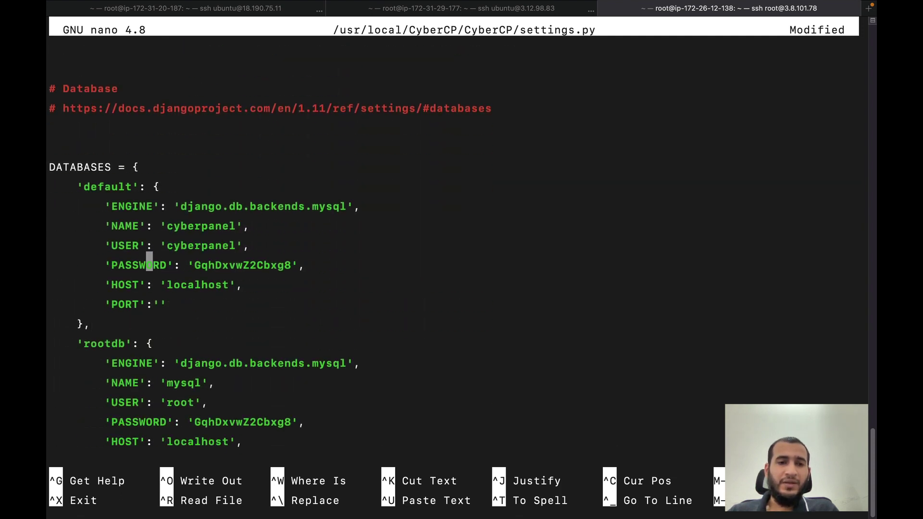
{"action": "key", "text": "Right"}
{"action": "key", "text": "Right"}
{"action": "key", "text": "Right"}
{"action": "key", "text": "Right"}
{"action": "key", "text": "Right"}
{"action": "key", "text": "Right"}
{"action": "key", "text": "Right"}
{"action": "key", "text": "Right"}
{"action": "key", "text": "Right"}
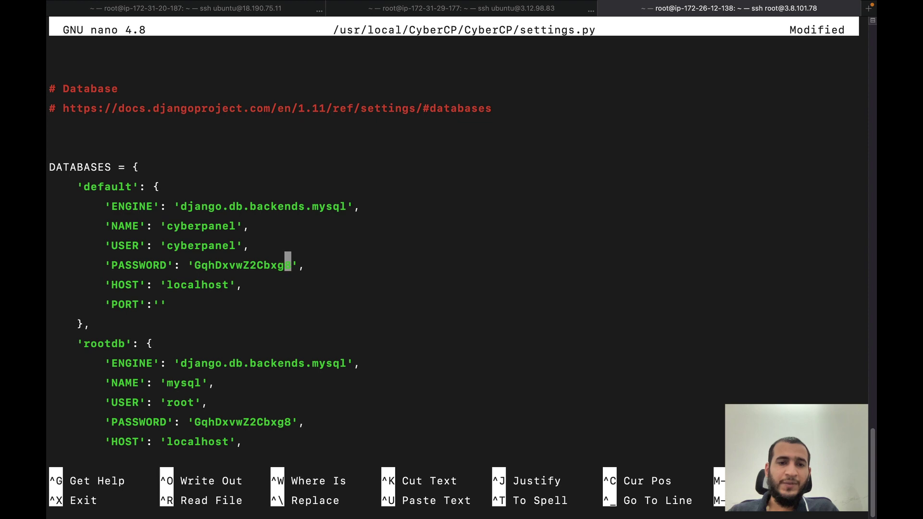
{"action": "type", "text": "a"}
{"action": "key", "text": "ctrl+x"}
{"action": "key", "text": "y"}
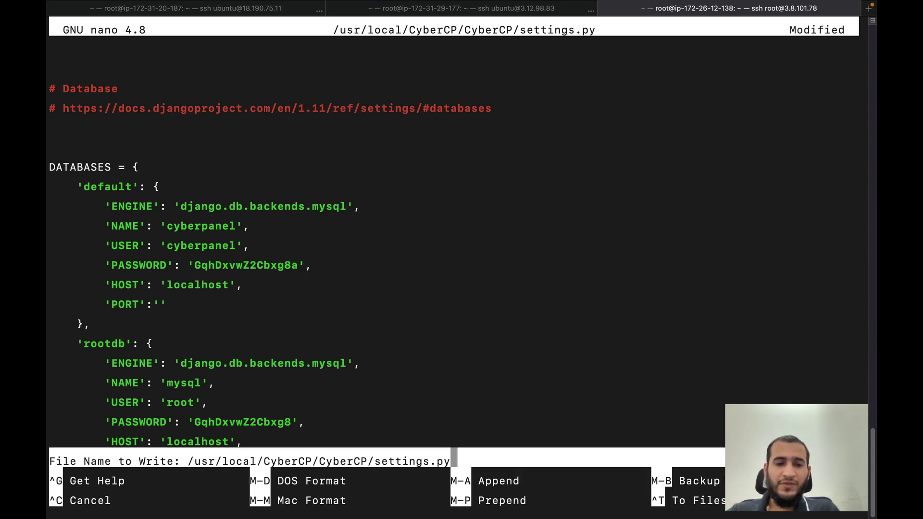
{"action": "key", "text": "Return"}
Step: Run systemctl restart lscpd to apply the change, then leave the terminal for the desktop
{"action": "type", "text": "syste"}
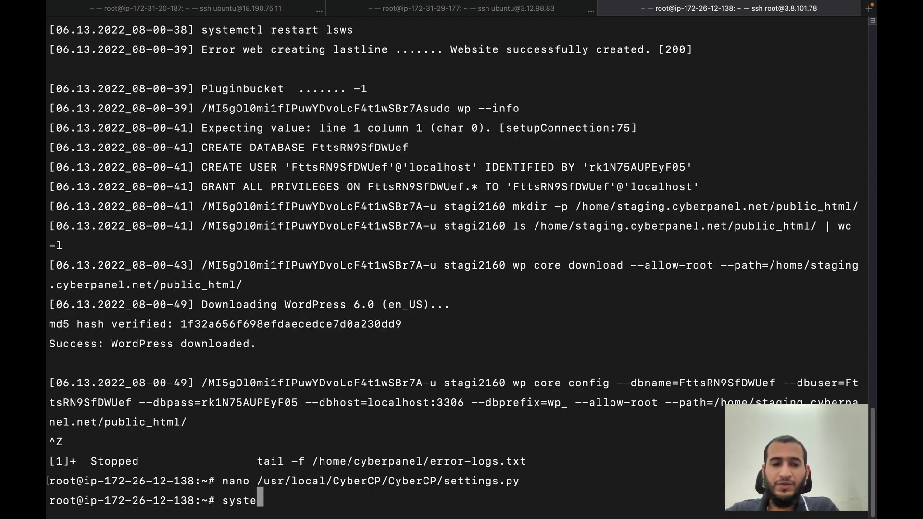
{"action": "type", "text": "mctl restart lscpd"}
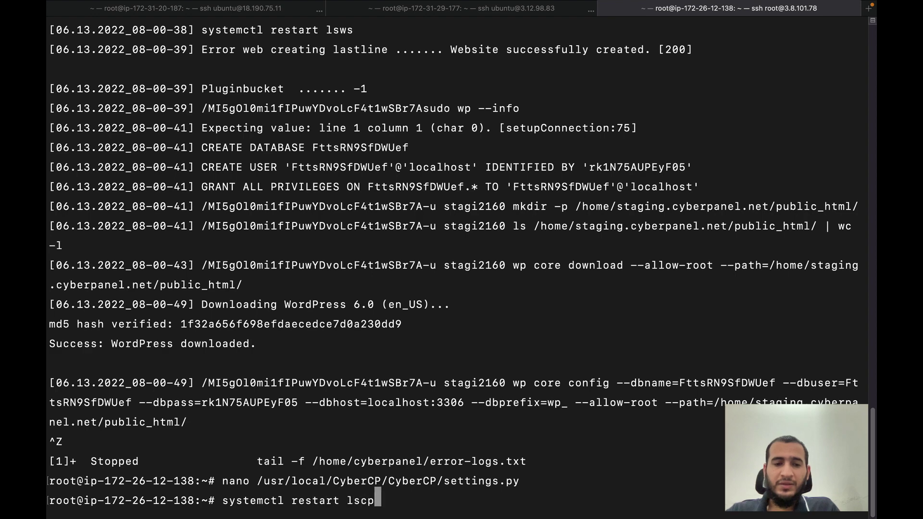
{"action": "key", "text": "Return"}
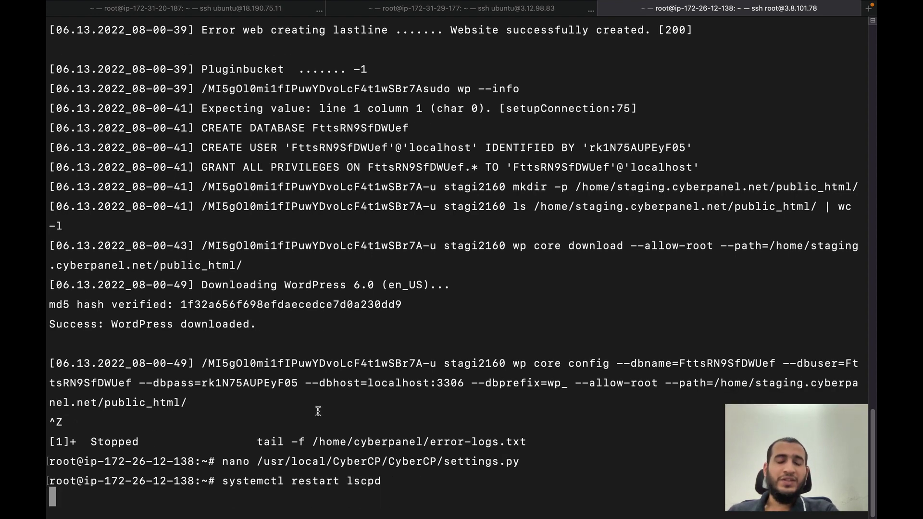
{"action": "key", "text": "ctrl+Up"}
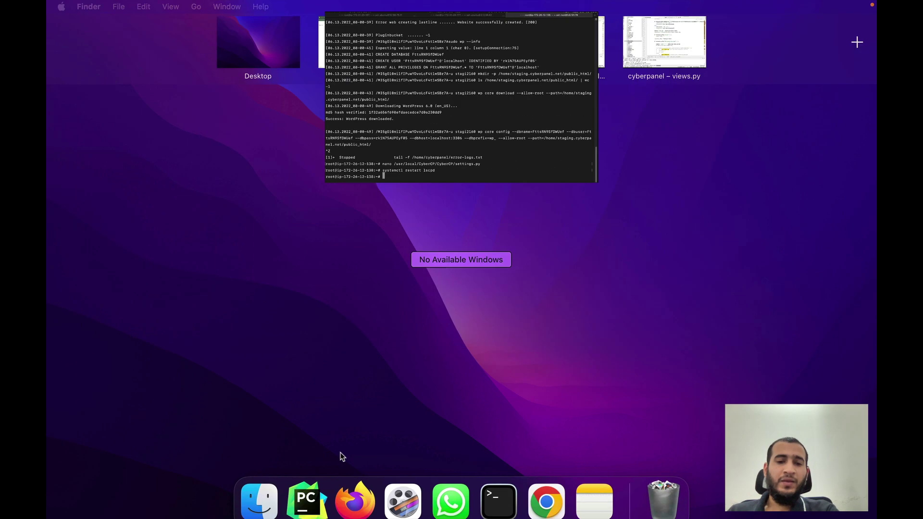
{"action": "key", "text": "Escape"}
Step: Reload the Deploy WordPress tab to see the OperationalError 1045, then return to the terminal
{"action": "key", "text": "ctrl+Right"}
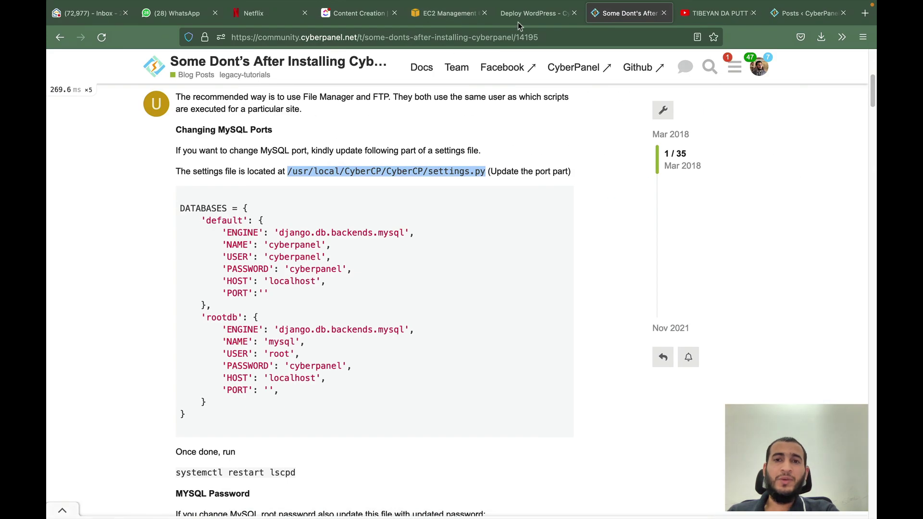
{"action": "left_click", "coordinate": [529, 14]}
{"action": "left_click", "coordinate": [101, 37]}
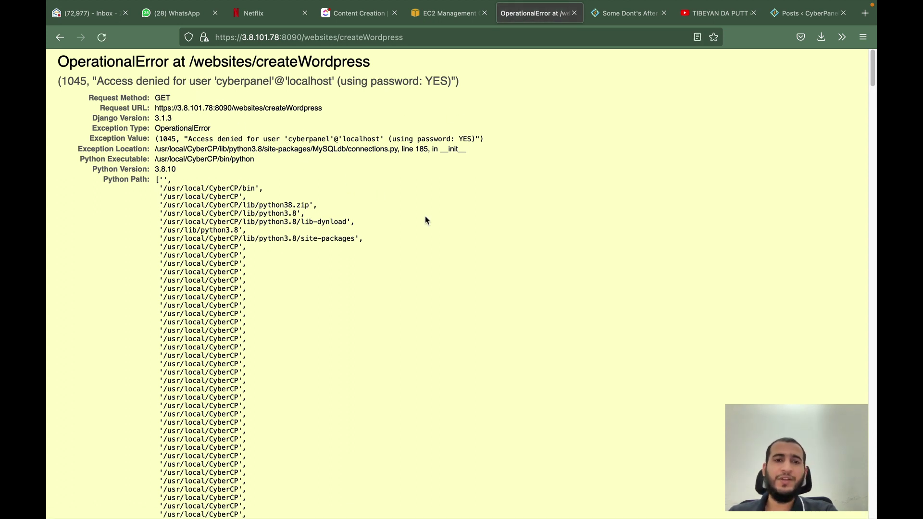
{"action": "key", "text": "ctrl+Up"}
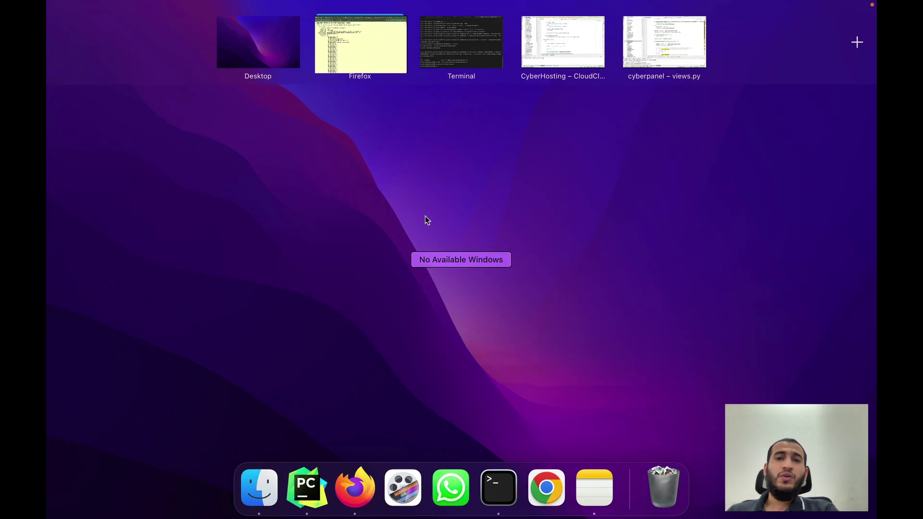
{"action": "left_click", "coordinate": [463, 60]}
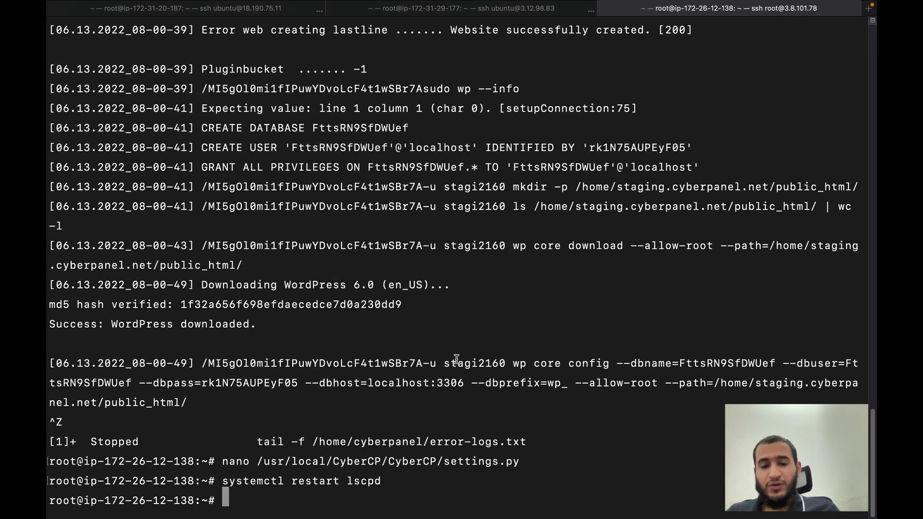
Step: Print /etc/cyberpanel/mysqlPassword with cat and copy the stored MySQL root password
{"action": "type", "text": "cat /"}
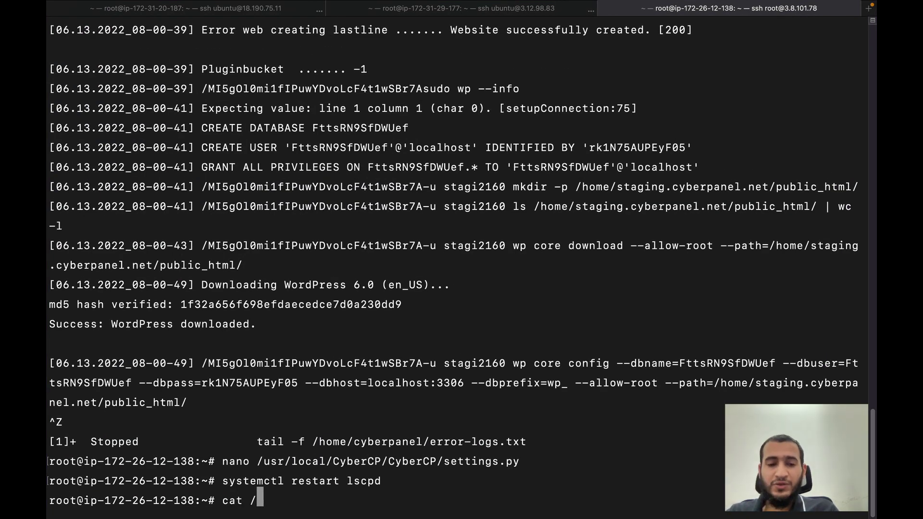
{"action": "type", "text": "etc/my"}
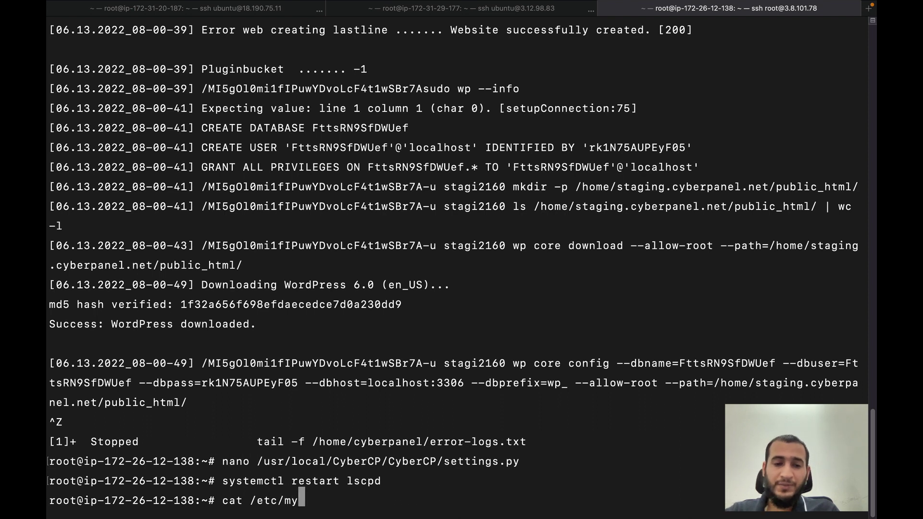
{"action": "key", "text": "BackSpace"}
{"action": "key", "text": "BackSpace"}
{"action": "type", "text": "cyberpanel/mysqlPassword"}
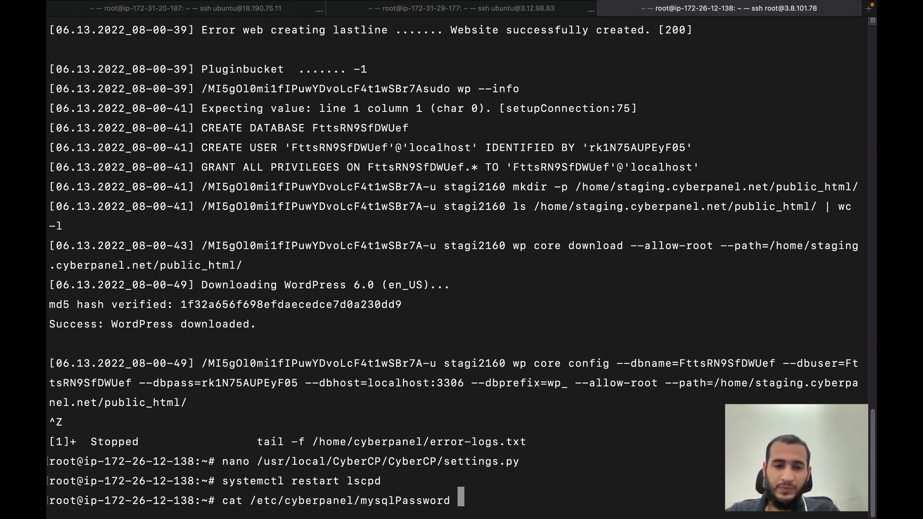
{"action": "key", "text": "Return"}
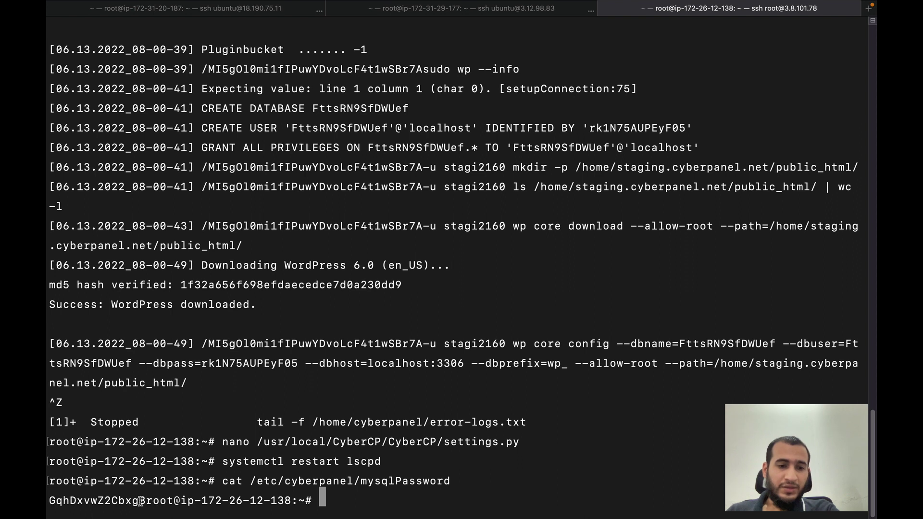
{"action": "left_click_drag", "start_coordinate": [146, 500], "coordinate": [49, 500]}
{"action": "right_click", "coordinate": [50, 501]}
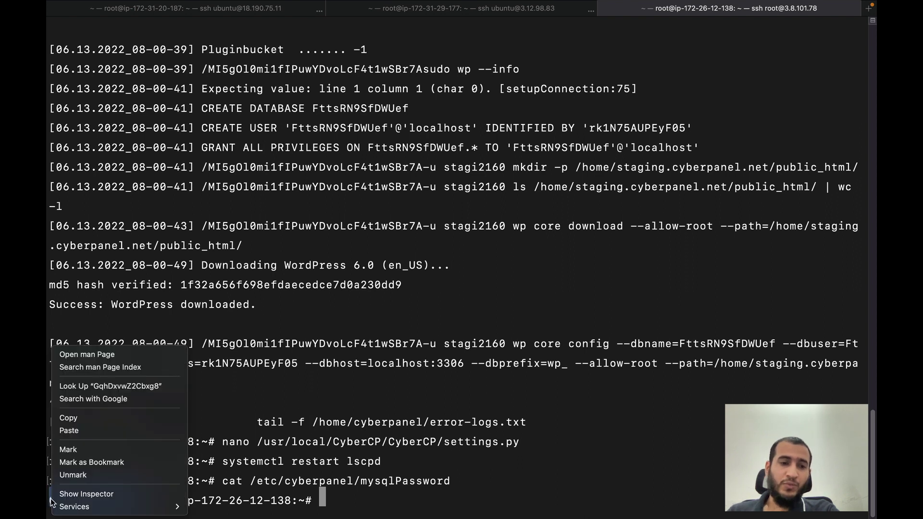
{"action": "left_click", "coordinate": [79, 417]}
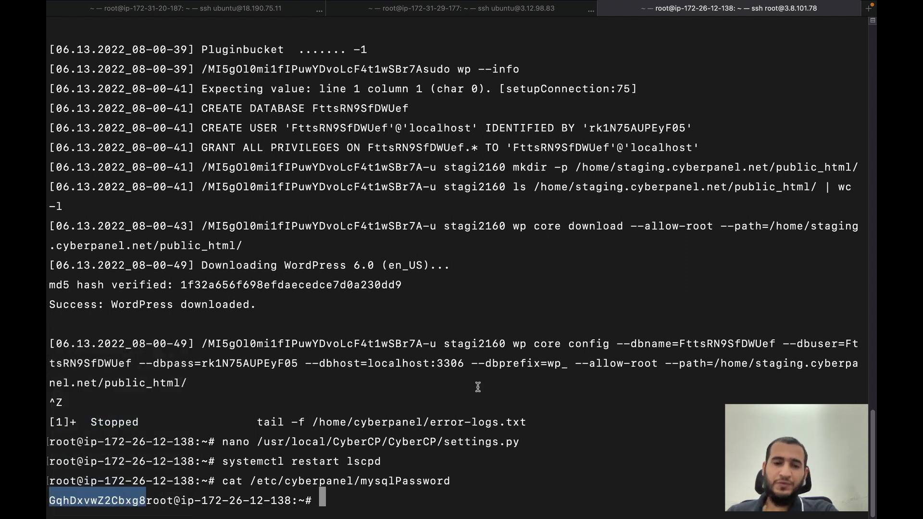
{"action": "left_click", "coordinate": [483, 430]}
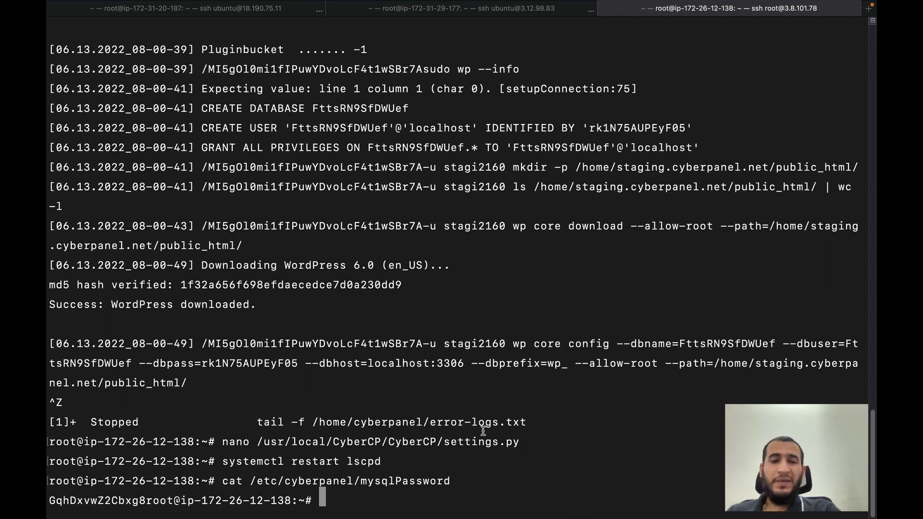
Step: Start a cat command for /usr/local/CyberCP/CyberCP/ using Tab completion
{"action": "type", "text": "cat /usr/local/CyberCP/CU"}
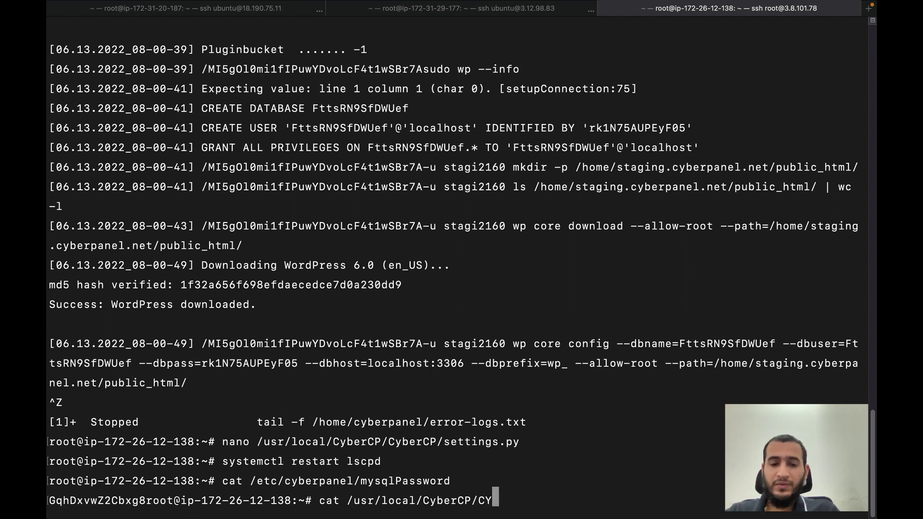
{"action": "key", "text": "BackSpace"}
{"action": "key", "text": "Tab"}
Step: Print the contents of settings.py in the terminal
{"action": "type", "text": "set"}
{"action": "key", "text": "Tab"}
{"action": "key", "text": "Return"}
Step: Compare the rootdb and default cyberpanel PASSWORD values in the DATABASES section
{"action": "scroll", "coordinate": [346, 386], "scroll_direction": "up", "scroll_amount": 15}
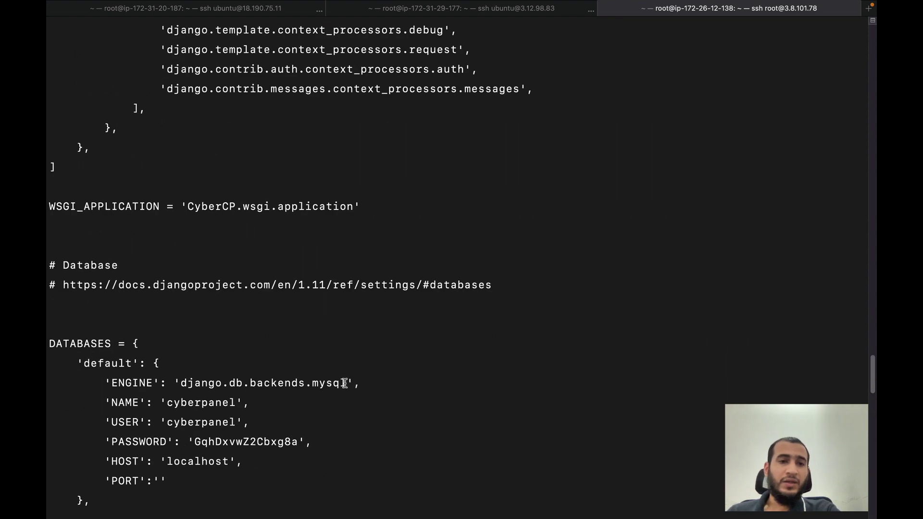
{"action": "scroll", "coordinate": [343, 380], "scroll_direction": "down", "scroll_amount": 10}
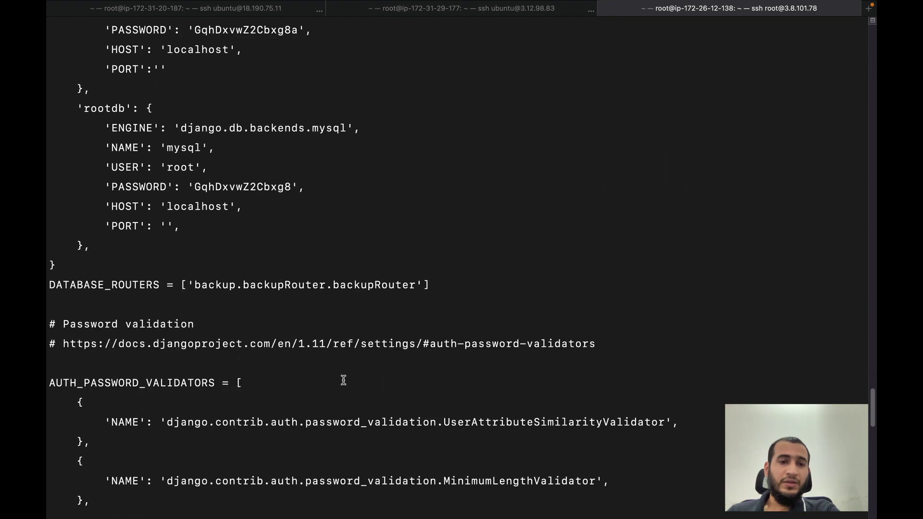
{"action": "double_click", "coordinate": [230, 187]}
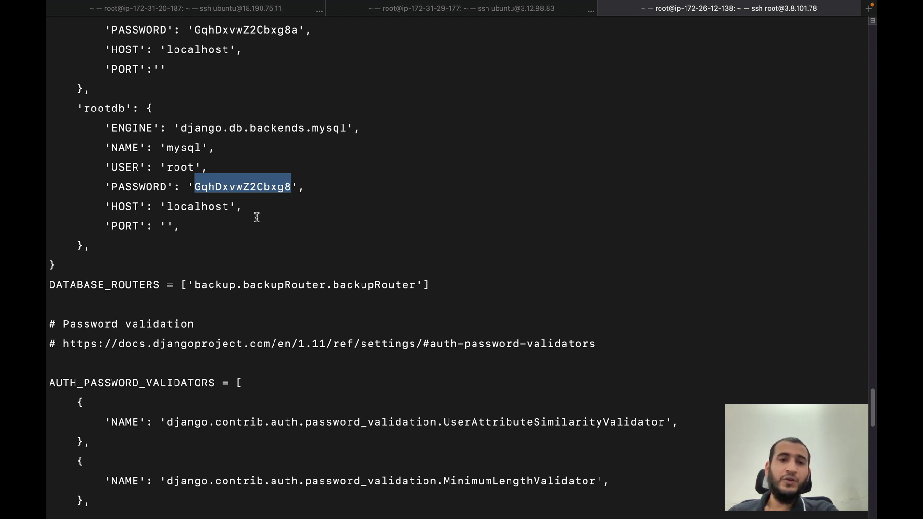
{"action": "scroll", "coordinate": [368, 226], "scroll_direction": "up", "scroll_amount": 5}
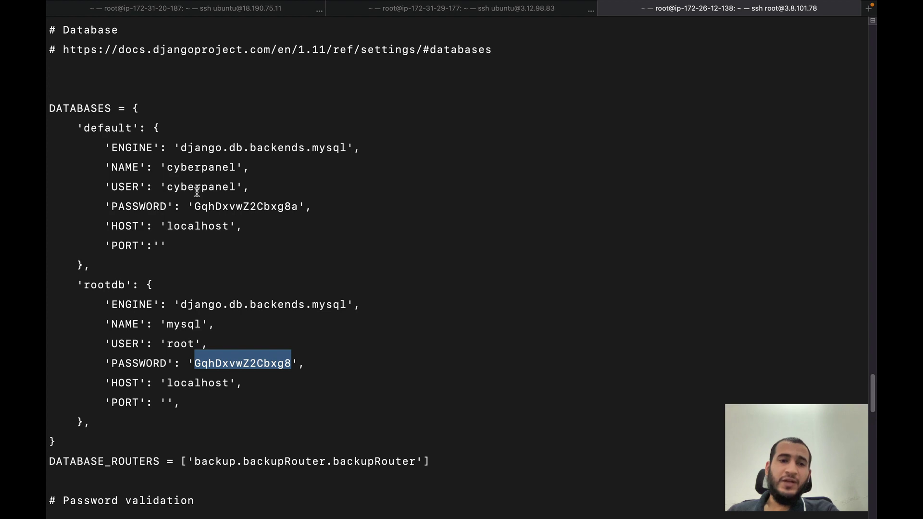
{"action": "left_click", "coordinate": [196, 190]}
{"action": "double_click", "coordinate": [224, 205]}
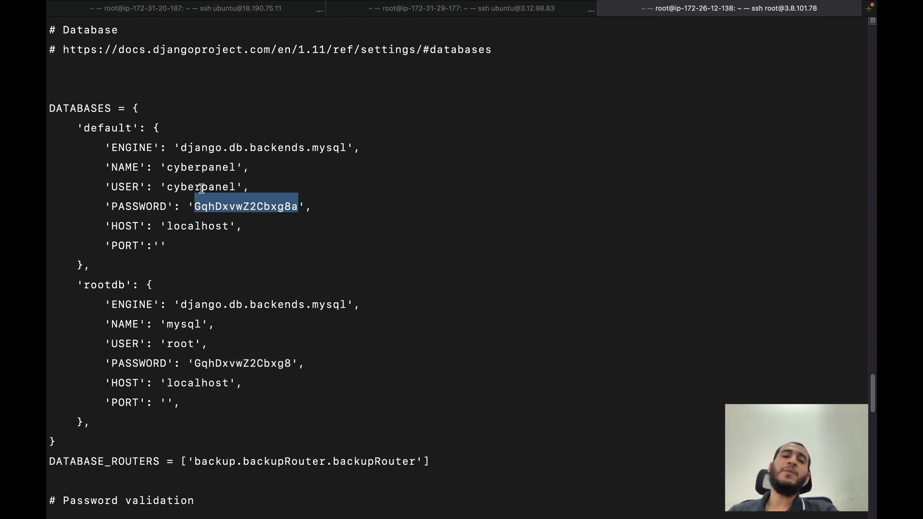
{"action": "scroll", "coordinate": [490, 305], "scroll_direction": "down", "scroll_amount": 15}
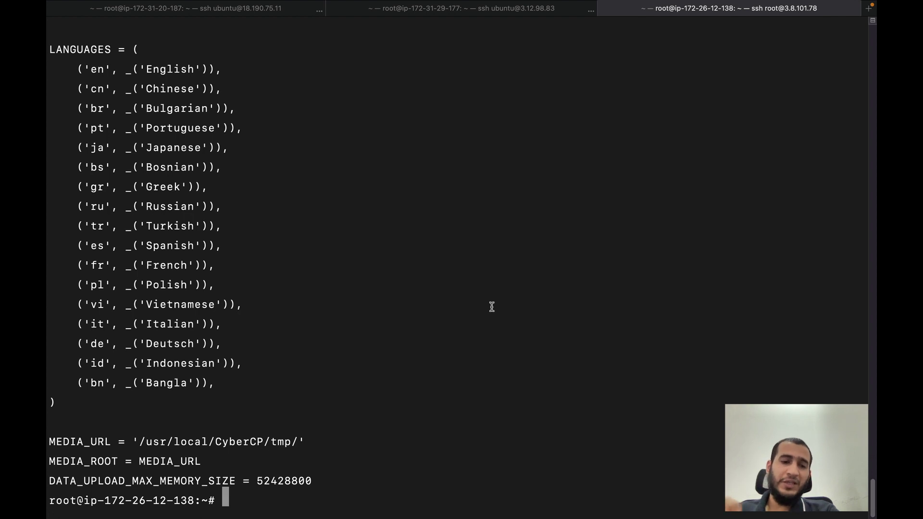
Step: Log into MariaDB as root with 'mysql -u root -p', pasting the copied root password
{"action": "type", "text": "mysql -"}
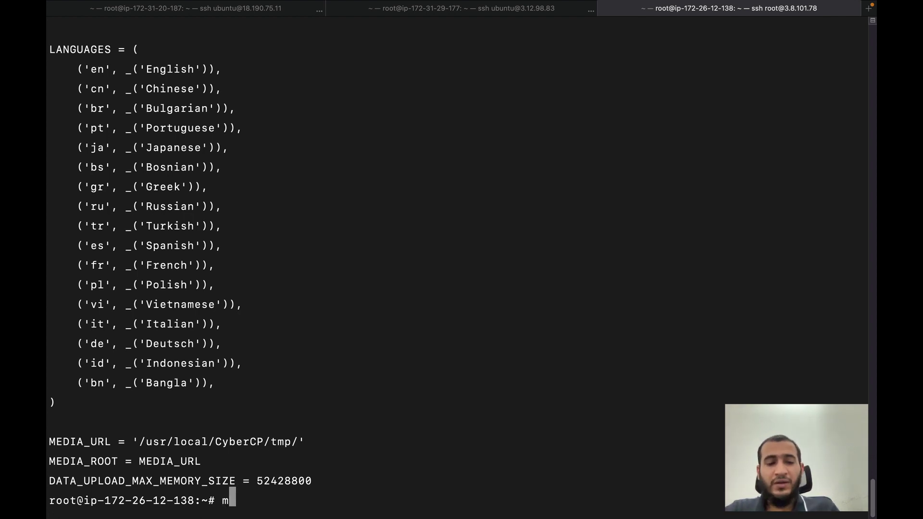
{"action": "type", "text": "u "}
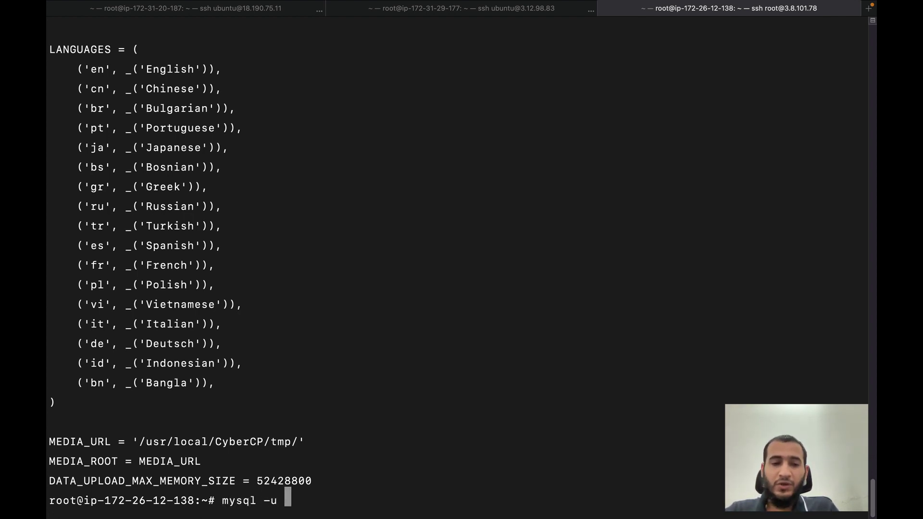
{"action": "type", "text": "root -p"}
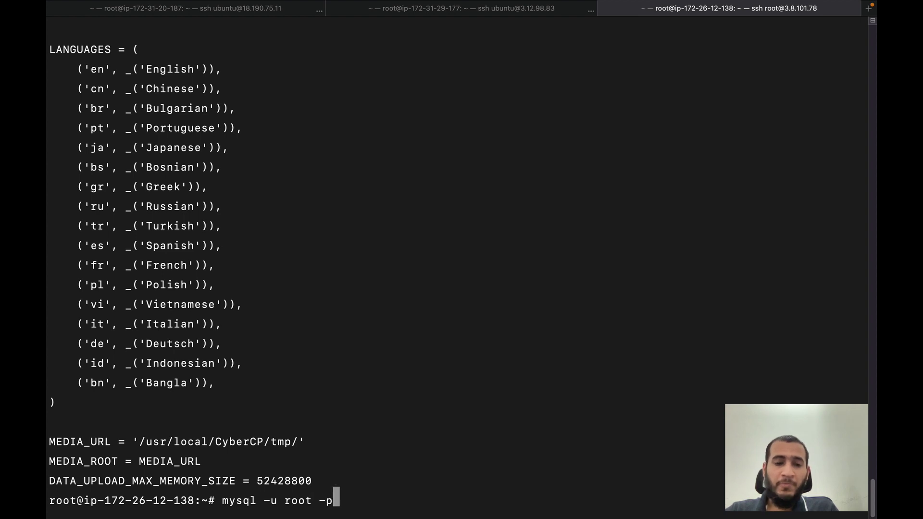
{"action": "right_click", "coordinate": [521, 412]}
{"action": "left_click", "coordinate": [532, 422]}
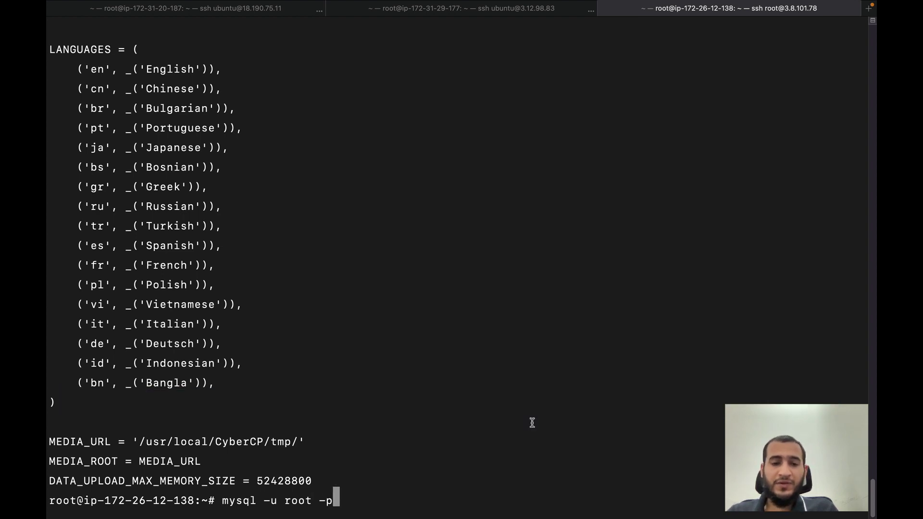
{"action": "key", "text": "Return"}
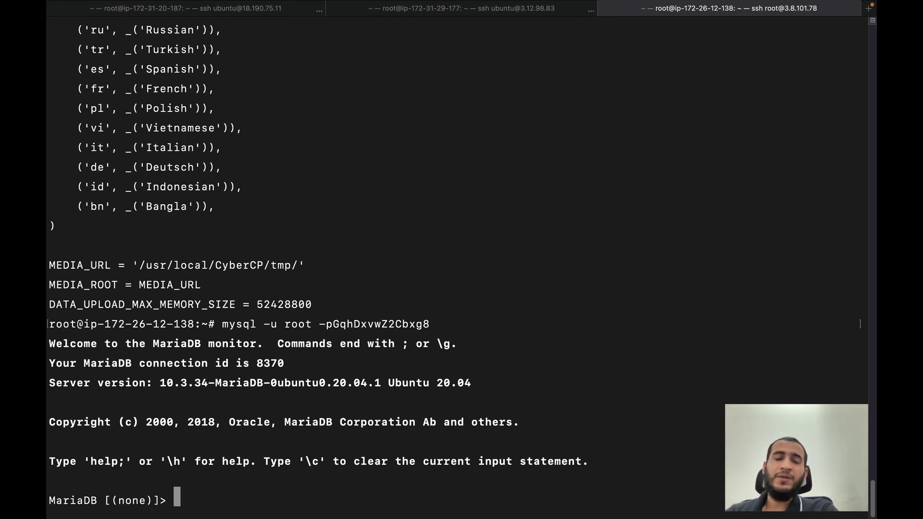
{"action": "scroll", "coordinate": [497, 327], "scroll_direction": "up", "scroll_amount": 20}
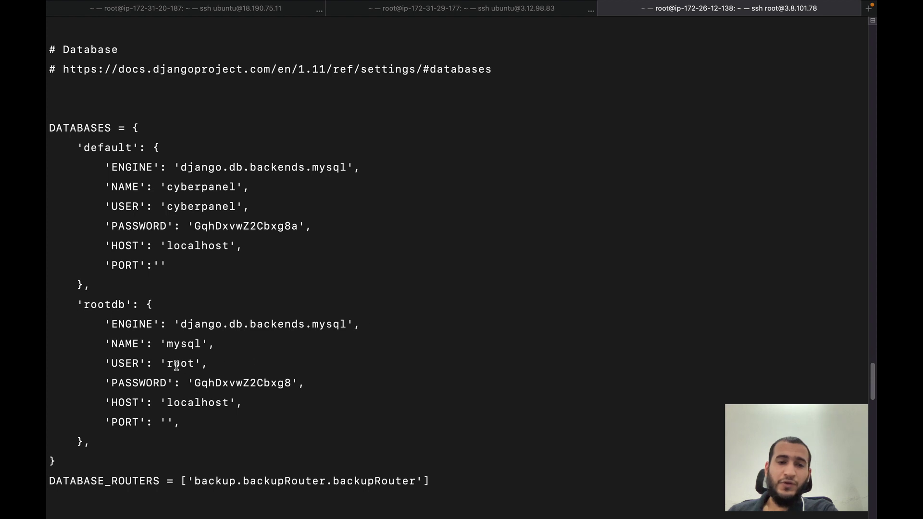
{"action": "double_click", "coordinate": [223, 391]}
{"action": "double_click", "coordinate": [222, 384]}
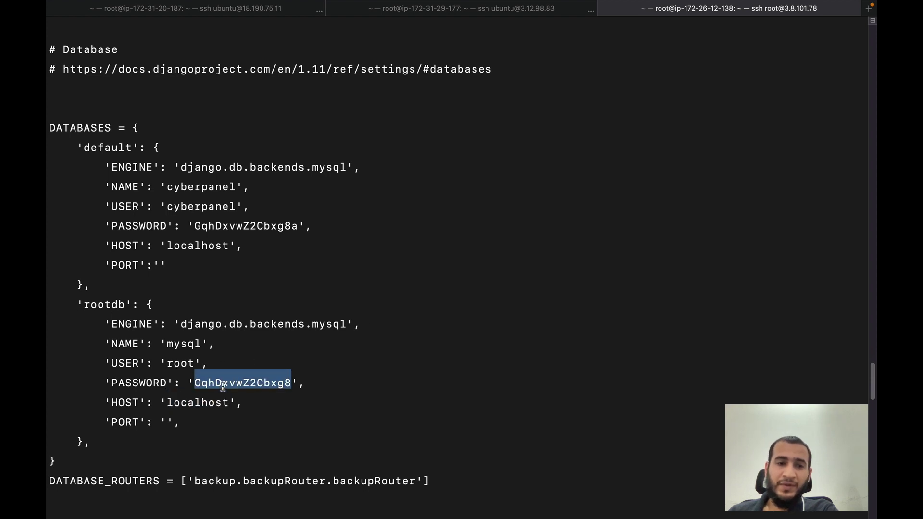
{"action": "double_click", "coordinate": [212, 226]}
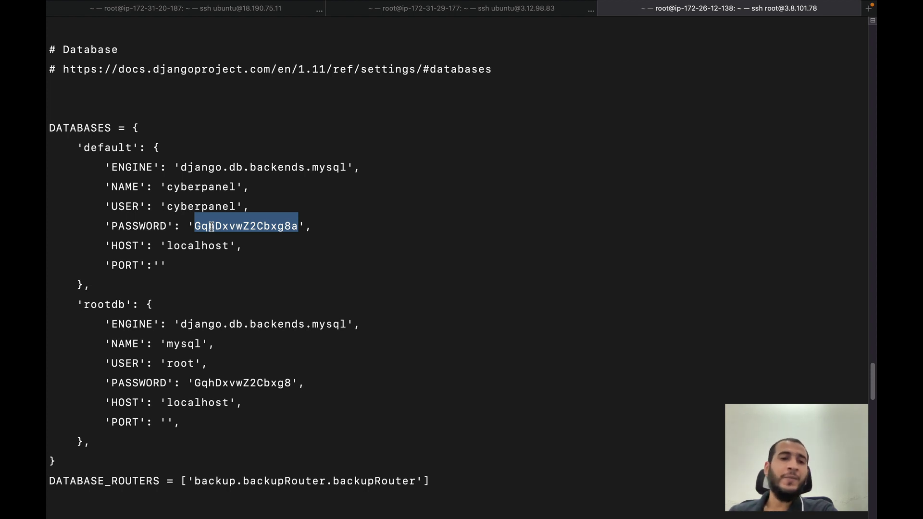
{"action": "double_click", "coordinate": [186, 207]}
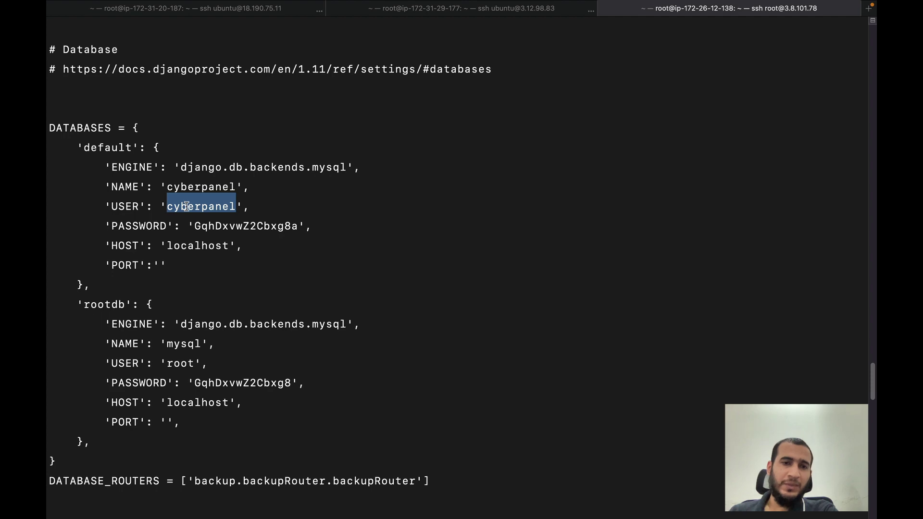
{"action": "double_click", "coordinate": [183, 364]}
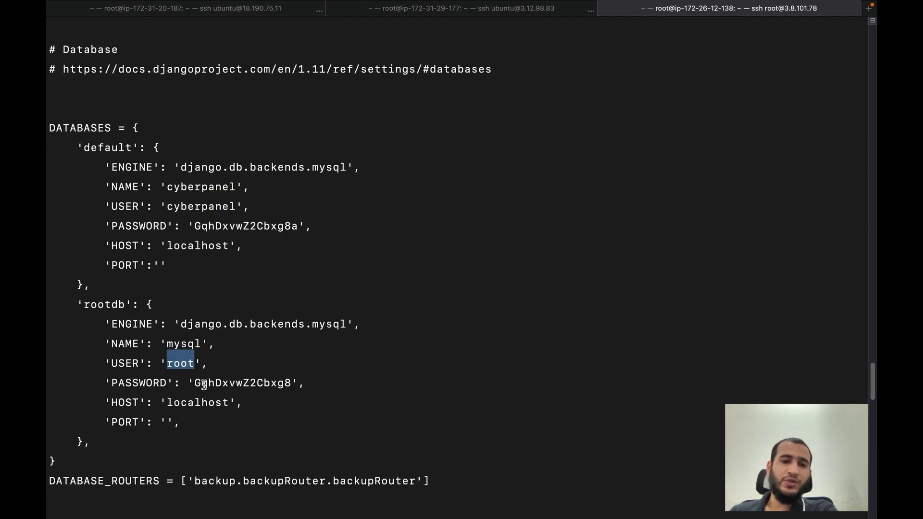
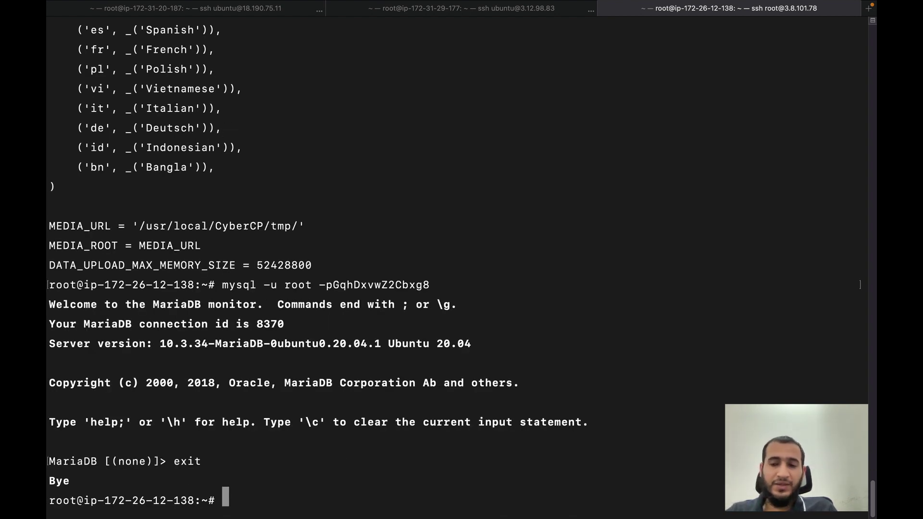
Step: Restart lscpd and reopen /usr/local/CyberCP/CyberCP/settings.py in nano from shell history
{"action": "type", "text": "sys"}
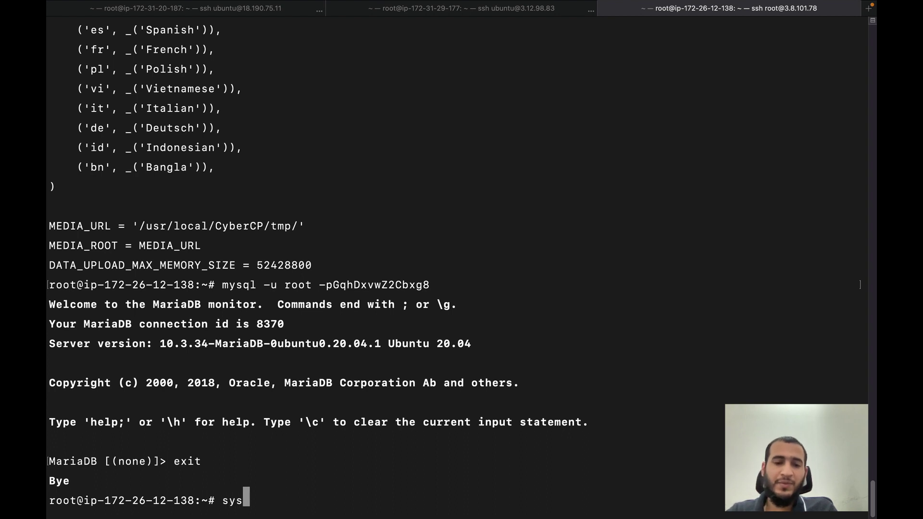
{"action": "type", "text": "temctl restart lscpd"}
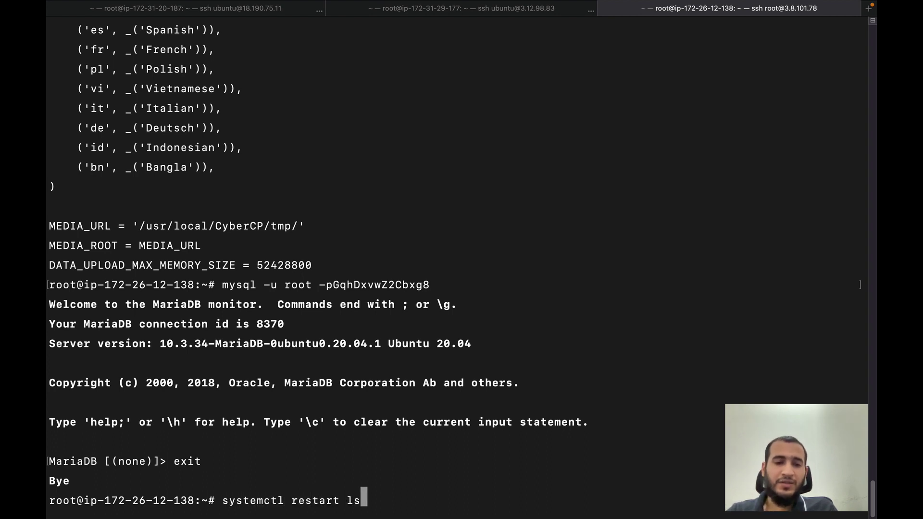
{"action": "key", "text": "Return"}
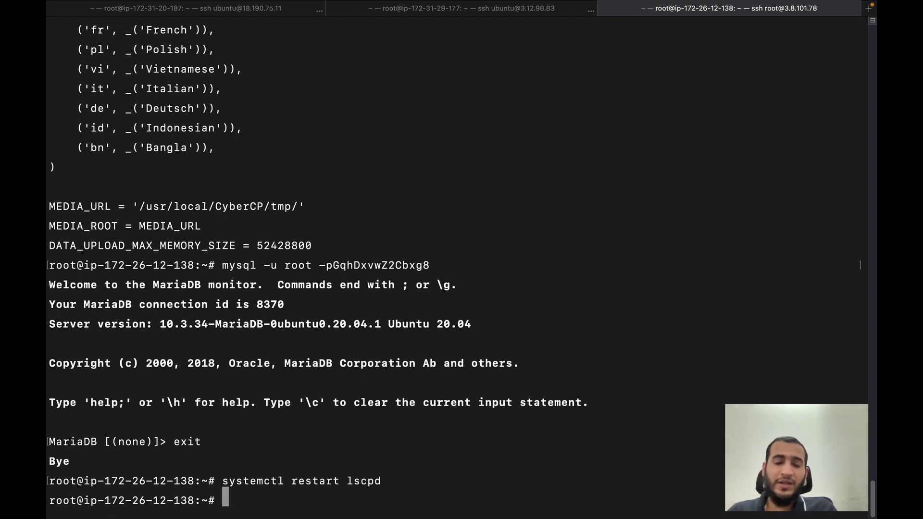
{"action": "type", "text": "nano /etc/"}
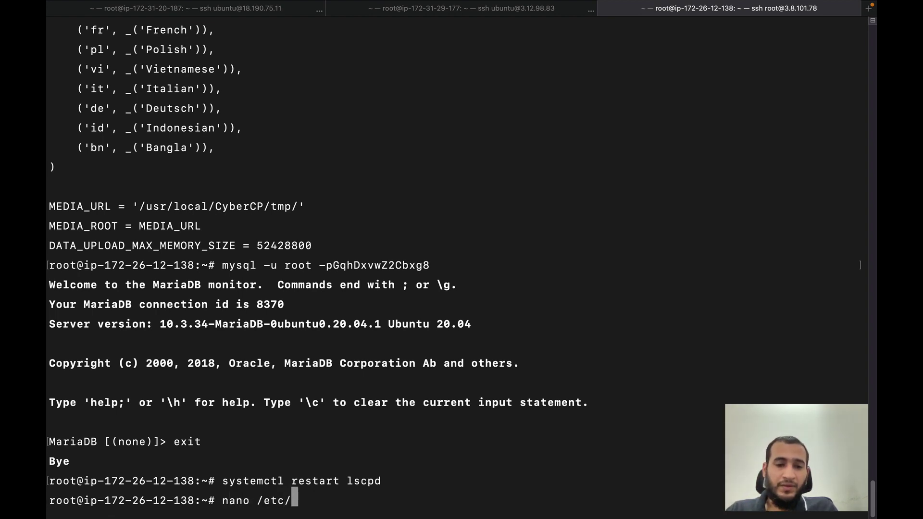
{"action": "key", "text": "BackSpace"}
{"action": "key", "text": "BackSpace"}
{"action": "key", "text": "BackSpace"}
{"action": "key", "text": "BackSpace"}
{"action": "key", "text": "BackSpace"}
{"action": "key", "text": "BackSpace"}
{"action": "key", "text": "BackSpace"}
{"action": "key", "text": "BackSpace"}
{"action": "key", "text": "BackSpace"}
{"action": "key", "text": "BackSpace"}
{"action": "key", "text": "Up"}
{"action": "key", "text": "Up"}
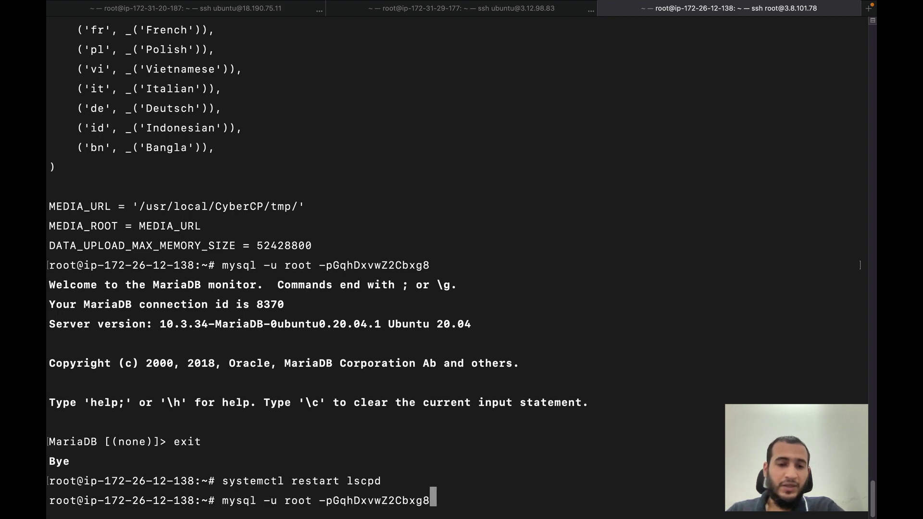
{"action": "key", "text": "Up"}
{"action": "key", "text": "Up"}
{"action": "key", "text": "Up"}
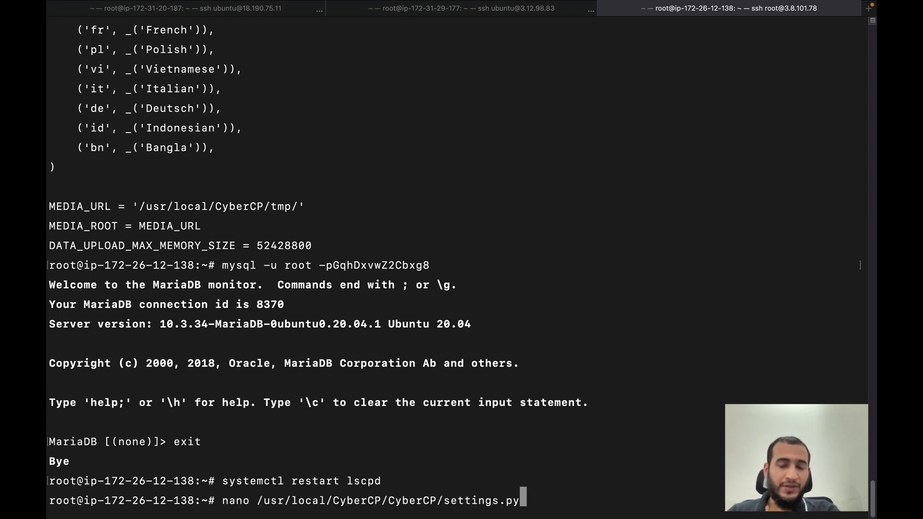
{"action": "key", "text": "Return"}
Step: Remove the extra trailing 'a' from the cyberpanel database PASSWORD in settings.py
{"action": "scroll", "coordinate": [454, 240], "scroll_direction": "down", "scroll_amount": 20}
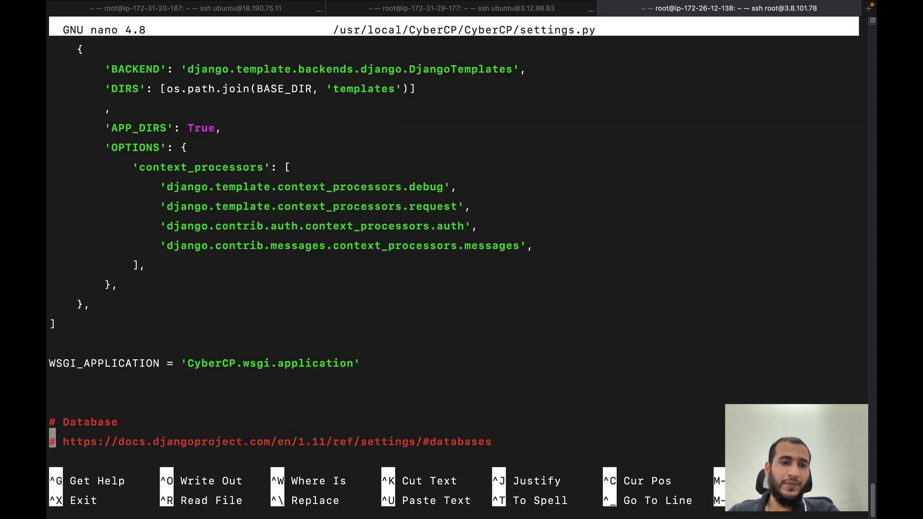
{"action": "scroll", "coordinate": [454, 240], "scroll_direction": "down", "scroll_amount": 15}
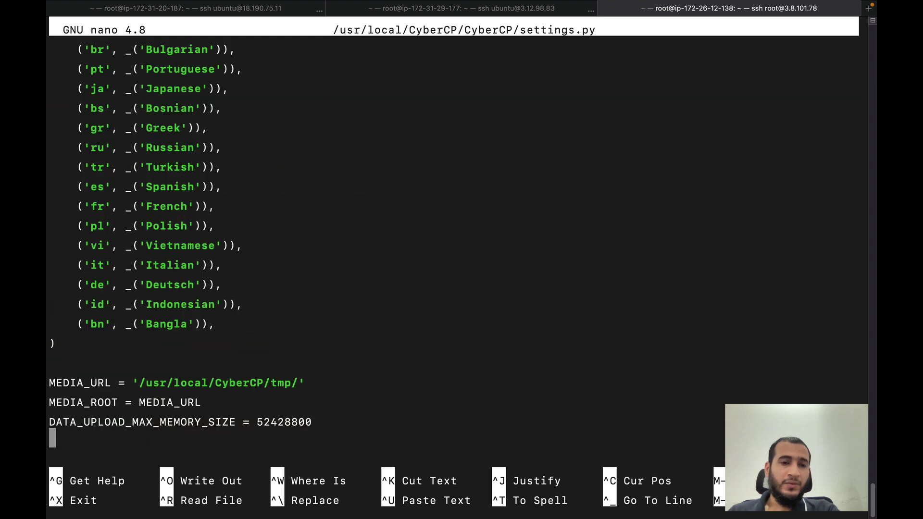
{"action": "scroll", "coordinate": [454, 240], "scroll_direction": "up", "scroll_amount": 20}
{"action": "key", "text": "Down"}
{"action": "key", "text": "Down"}
{"action": "key", "text": "Down"}
{"action": "key", "text": "Down"}
{"action": "key", "text": "Down"}
{"action": "key", "text": "Down"}
{"action": "key", "text": "Down"}
{"action": "key", "text": "Down"}
{"action": "key", "text": "Down"}
{"action": "key", "text": "Down"}
{"action": "key", "text": "Down"}
{"action": "key", "text": "Down"}
{"action": "key", "text": "Down"}
{"action": "key", "text": "Down"}
{"action": "key", "text": "Down"}
{"action": "key", "text": "Down"}
{"action": "key", "text": "Down"}
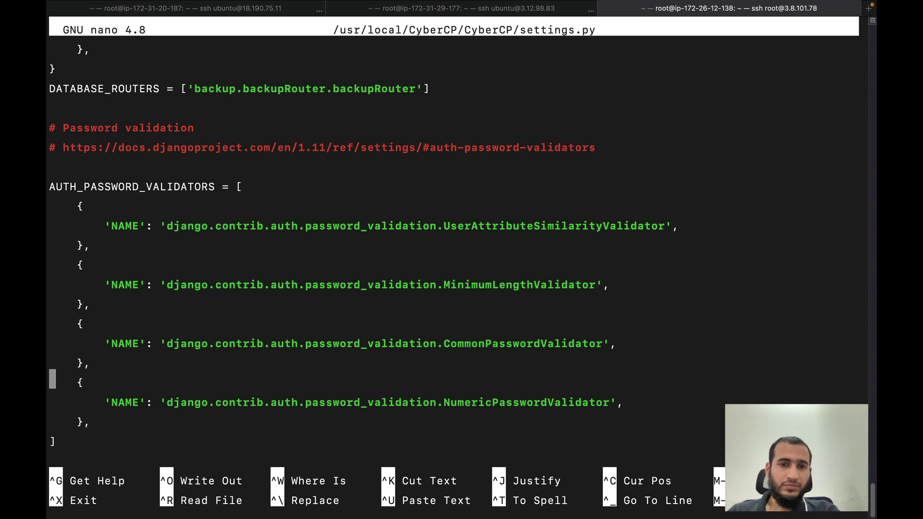
{"action": "key", "text": "Down"}
{"action": "key", "text": "Down"}
{"action": "key", "text": "Down"}
{"action": "key", "text": "Down"}
{"action": "key", "text": "Down"}
{"action": "key", "text": "Down"}
{"action": "key", "text": "Down"}
{"action": "key", "text": "Down"}
{"action": "key", "text": "Down"}
{"action": "key", "text": "Down"}
{"action": "key", "text": "Down"}
{"action": "key", "text": "Down"}
{"action": "key", "text": "Down"}
{"action": "key", "text": "Down"}
{"action": "key", "text": "Down"}
{"action": "key", "text": "Down"}
{"action": "key", "text": "Down"}
{"action": "key", "text": "Down"}
{"action": "key", "text": "Down"}
{"action": "key", "text": "Down"}
{"action": "key", "text": "Down"}
{"action": "key", "text": "Down"}
{"action": "key", "text": "Down"}
{"action": "key", "text": "Down"}
{"action": "key", "text": "Down"}
{"action": "key", "text": "Down"}
{"action": "key", "text": "Down"}
{"action": "key", "text": "Down"}
{"action": "key", "text": "Down"}
{"action": "key", "text": "Down"}
{"action": "key", "text": "Down"}
{"action": "key", "text": "Down"}
{"action": "key", "text": "Down"}
{"action": "key", "text": "Down"}
{"action": "key", "text": "Down"}
{"action": "key", "text": "Down"}
{"action": "key", "text": "Down"}
{"action": "key", "text": "Down"}
{"action": "key", "text": "Up"}
{"action": "key", "text": "Up"}
{"action": "key", "text": "Up"}
{"action": "key", "text": "Up"}
{"action": "key", "text": "Up"}
{"action": "key", "text": "Up"}
{"action": "key", "text": "Up"}
{"action": "key", "text": "Up"}
{"action": "key", "text": "Up"}
{"action": "key", "text": "Up"}
{"action": "key", "text": "Up"}
{"action": "key", "text": "Up"}
{"action": "key", "text": "Up"}
{"action": "key", "text": "Up"}
{"action": "key", "text": "Up"}
{"action": "key", "text": "Up"}
{"action": "key", "text": "Up"}
{"action": "key", "text": "Up"}
{"action": "key", "text": "Up"}
{"action": "key", "text": "Up"}
{"action": "key", "text": "Up"}
{"action": "key", "text": "Up"}
{"action": "key", "text": "Up"}
{"action": "key", "text": "Up"}
{"action": "key", "text": "Up"}
{"action": "key", "text": "Up"}
{"action": "key", "text": "Up"}
{"action": "key", "text": "Up"}
{"action": "key", "text": "Up"}
{"action": "key", "text": "Up"}
{"action": "key", "text": "Up"}
{"action": "key", "text": "Up"}
{"action": "key", "text": "Up"}
{"action": "key", "text": "Up"}
{"action": "key", "text": "Up"}
{"action": "key", "text": "Up"}
{"action": "key", "text": "Up"}
{"action": "key", "text": "Up"}
{"action": "key", "text": "Up"}
{"action": "key", "text": "Up"}
{"action": "key", "text": "Up"}
{"action": "key", "text": "Up"}
{"action": "key", "text": "Up"}
{"action": "key", "text": "Up"}
{"action": "key", "text": "Up"}
{"action": "key", "text": "Up"}
{"action": "key", "text": "Up"}
{"action": "key", "text": "Up"}
{"action": "key", "text": "Up"}
{"action": "key", "text": "Up"}
{"action": "key", "text": "Up"}
{"action": "key", "text": "Up"}
{"action": "key", "text": "Up"}
{"action": "key", "text": "Up"}
{"action": "key", "text": "Up"}
{"action": "key", "text": "Up"}
{"action": "key", "text": "Up"}
{"action": "key", "text": "Up"}
{"action": "key", "text": "Up"}
{"action": "key", "text": "Up"}
{"action": "key", "text": "Up"}
{"action": "key", "text": "Up"}
{"action": "key", "text": "Down"}
{"action": "key", "text": "Down"}
{"action": "key", "text": "Up"}
{"action": "key", "text": "End"}
{"action": "key", "text": "Left"}
{"action": "key", "text": "Left"}
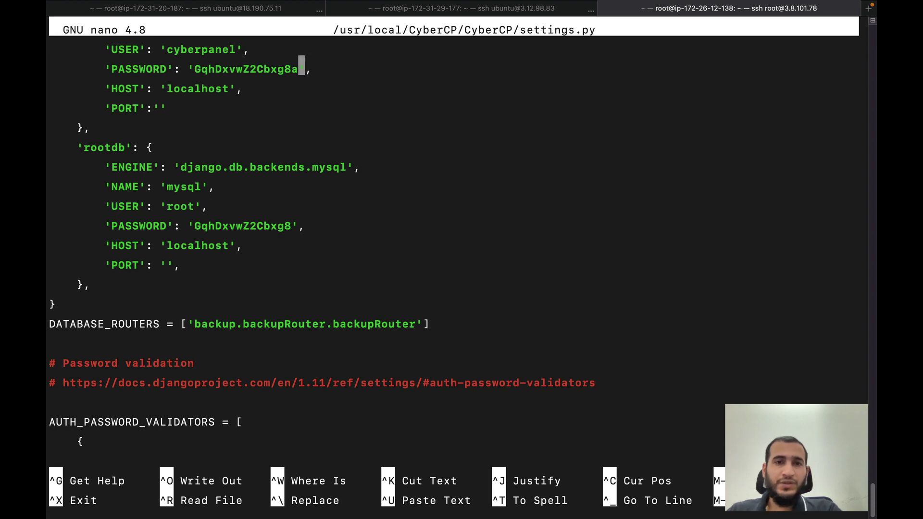
{"action": "key", "text": "BackSpace"}
Step: Save settings.py, exit nano, and rerun systemctl restart lscpd
{"action": "key", "text": "ctrl+x"}
{"action": "key", "text": "y"}
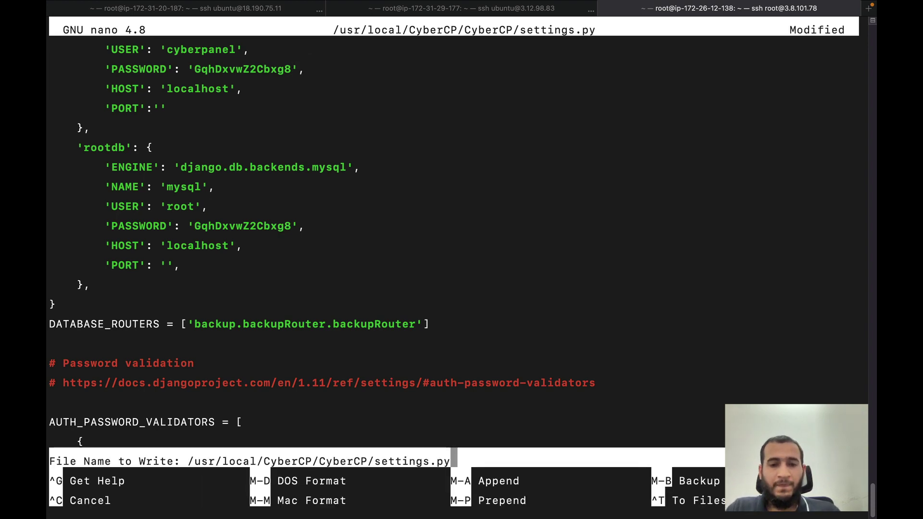
{"action": "key", "text": "Return"}
{"action": "key", "text": "Up"}
{"action": "key", "text": "Up"}
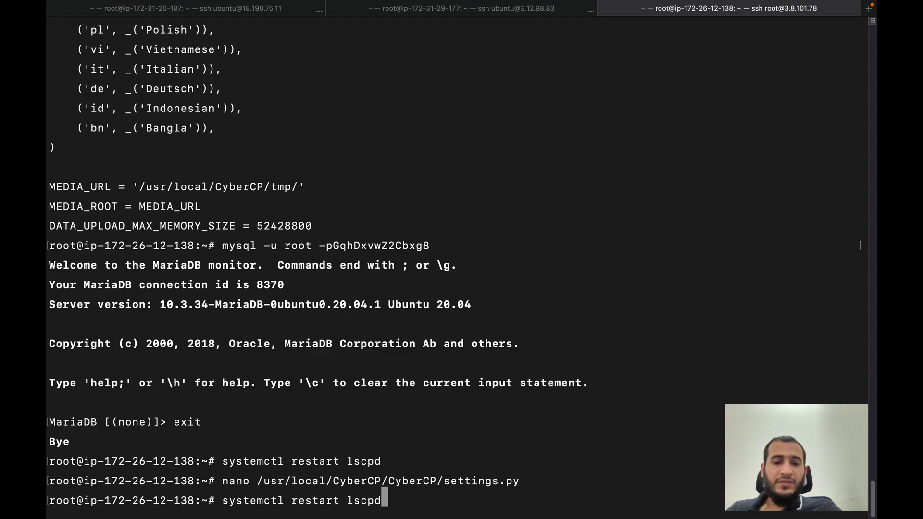
{"action": "key", "text": "Return"}
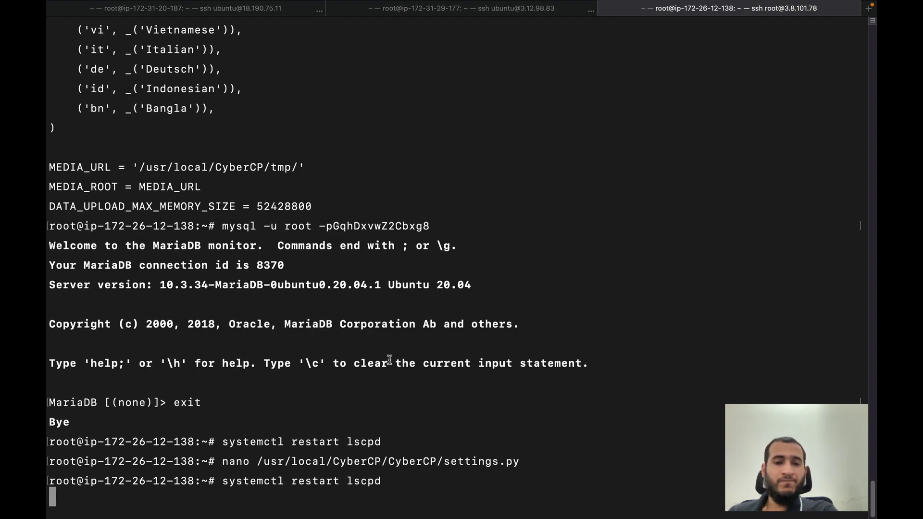
{"action": "key", "text": "ctrl+Up"}
Step: Reload the createWordpress page to confirm the fix, then copy the guide's /home/cyberpanel/.my.cnf path
{"action": "left_click", "coordinate": [359, 409]}
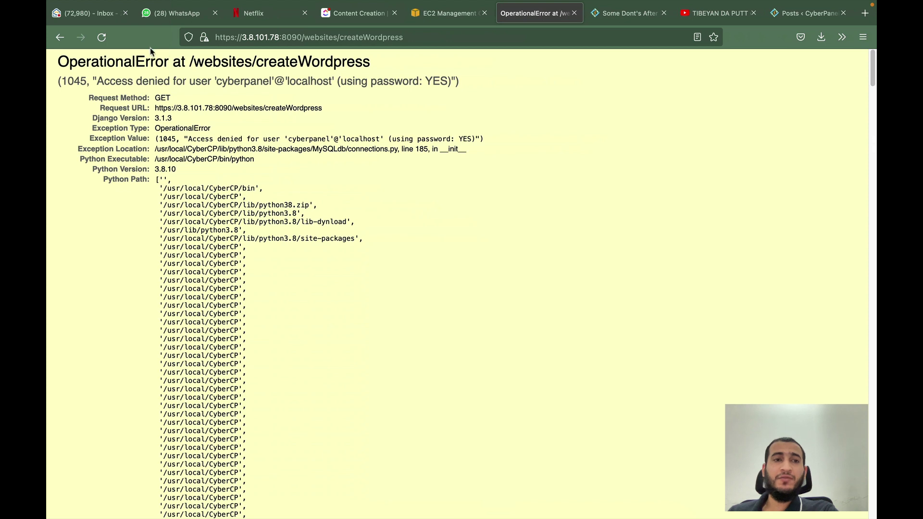
{"action": "left_click", "coordinate": [96, 39]}
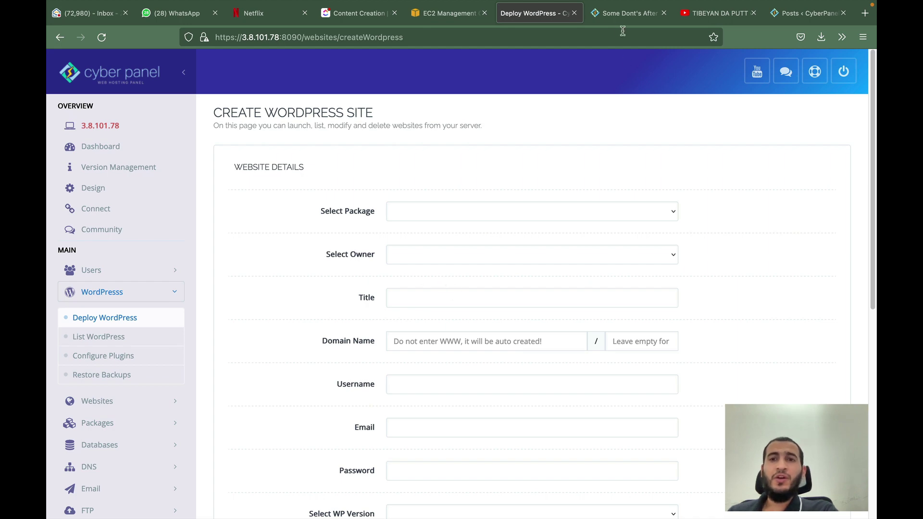
{"action": "left_click", "coordinate": [620, 13]}
{"action": "scroll", "coordinate": [486, 227], "scroll_direction": "down", "scroll_amount": 5}
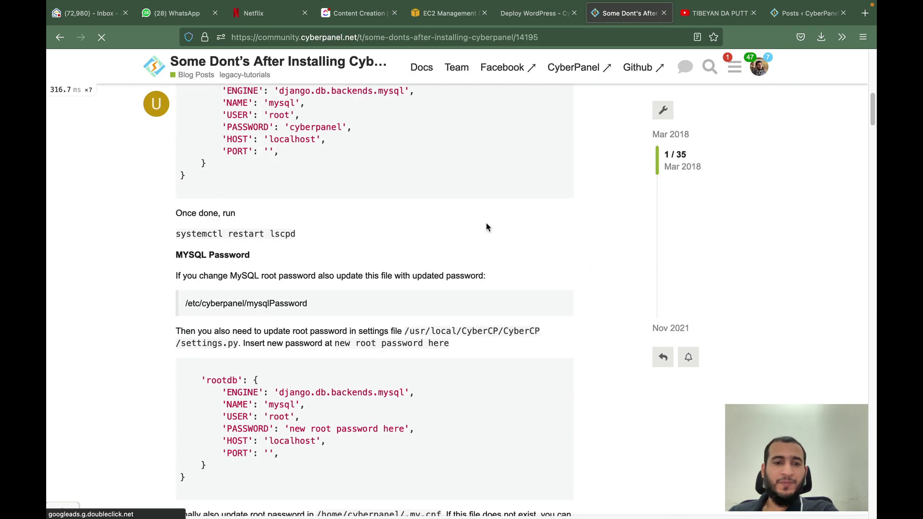
{"action": "scroll", "coordinate": [469, 261], "scroll_direction": "down", "scroll_amount": 4}
{"action": "scroll", "coordinate": [470, 263], "scroll_direction": "down", "scroll_amount": 2}
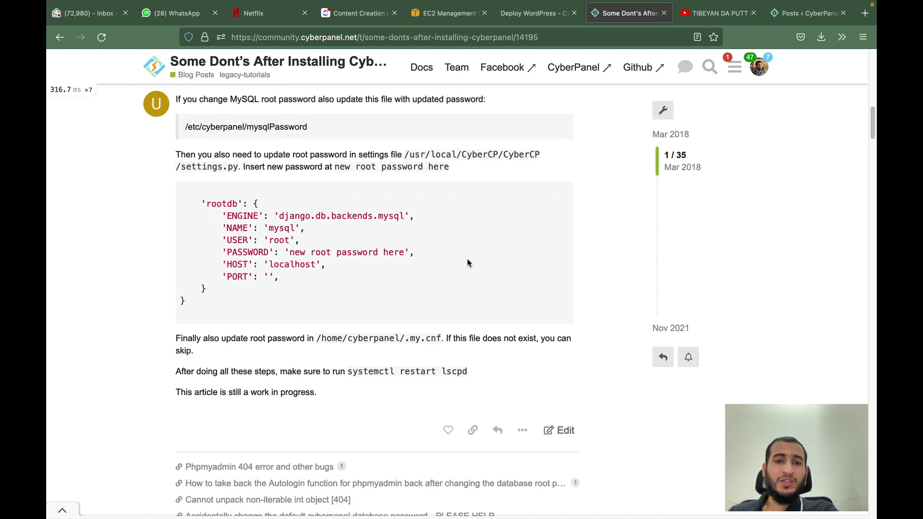
{"action": "left_click_drag", "start_coordinate": [316, 296], "coordinate": [441, 295]}
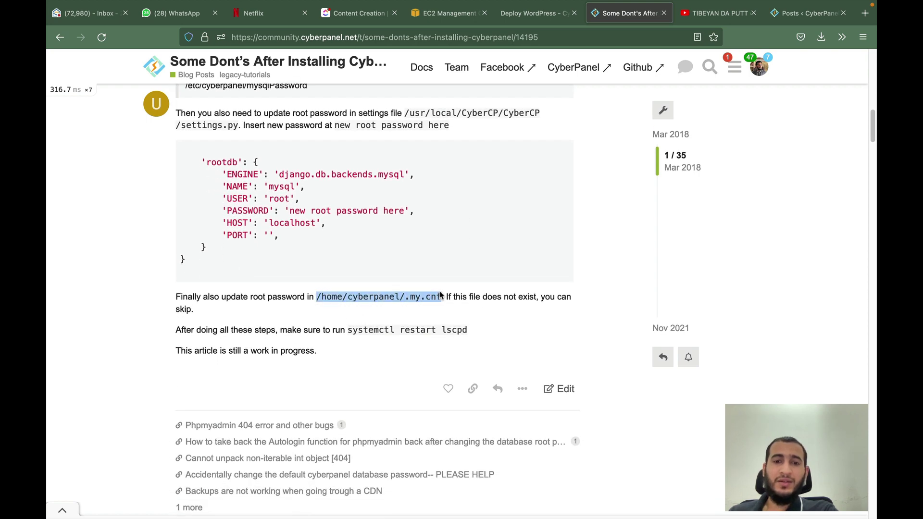
{"action": "right_click", "coordinate": [440, 294]}
{"action": "left_click", "coordinate": [461, 302]}
{"action": "key", "text": "ctrl+Up"}
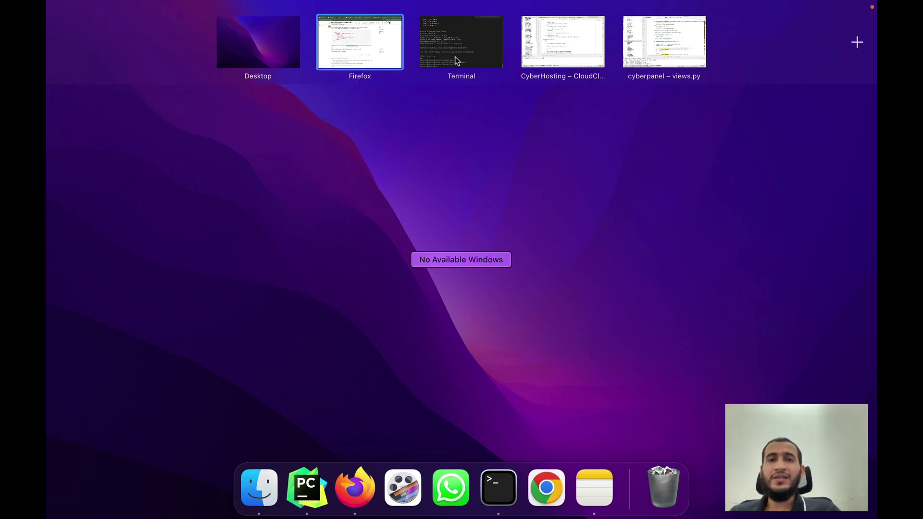
Step: Run cat /home/cyberpanel/.my.cnf, which reports no such file or directory
{"action": "left_click", "coordinate": [457, 59]}
{"action": "type", "text": "cat"}
{"action": "right_click", "coordinate": [459, 363]}
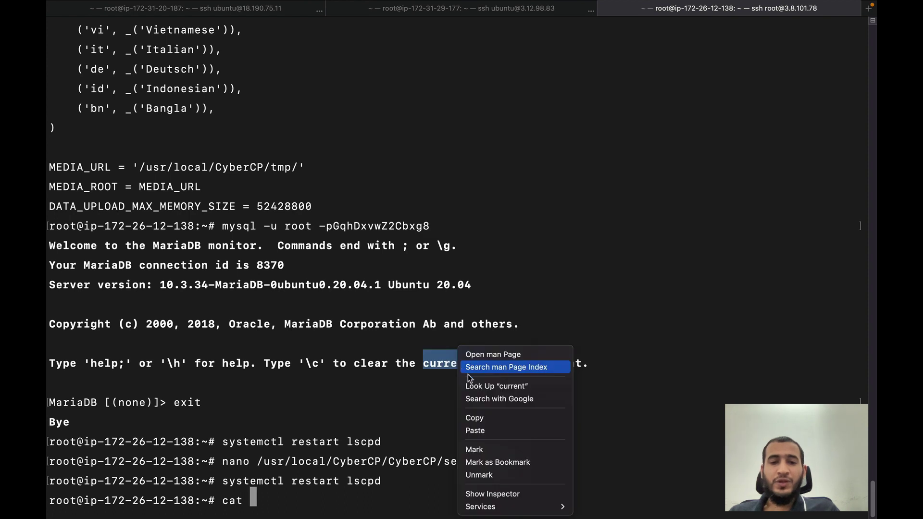
{"action": "left_click", "coordinate": [475, 430]}
{"action": "key", "text": "Return"}
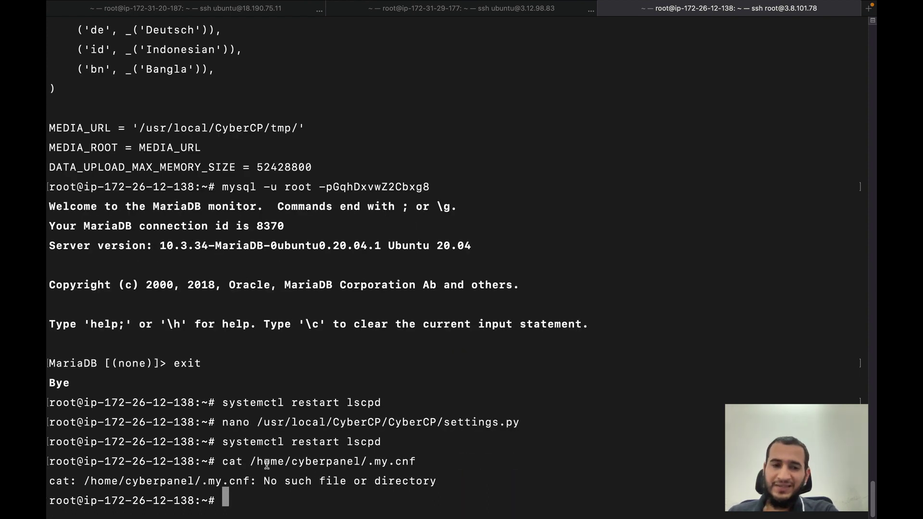
{"action": "left_click_drag", "start_coordinate": [244, 462], "coordinate": [419, 459]}
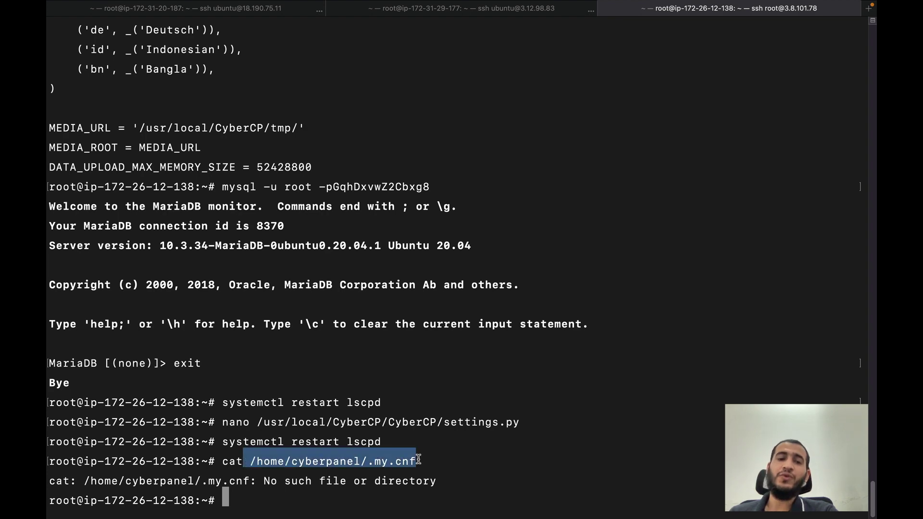
{"action": "key", "text": "ctrl+Up"}
{"action": "left_click", "coordinate": [354, 485]}
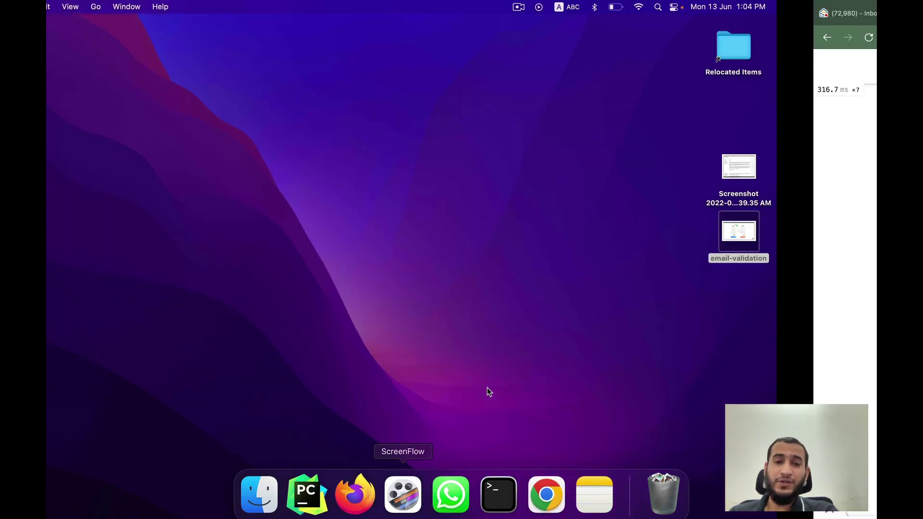
Step: Return to the guide's MYSQL Password section and highlight the settings.py path
{"action": "scroll", "coordinate": [499, 379], "scroll_direction": "down", "scroll_amount": 1}
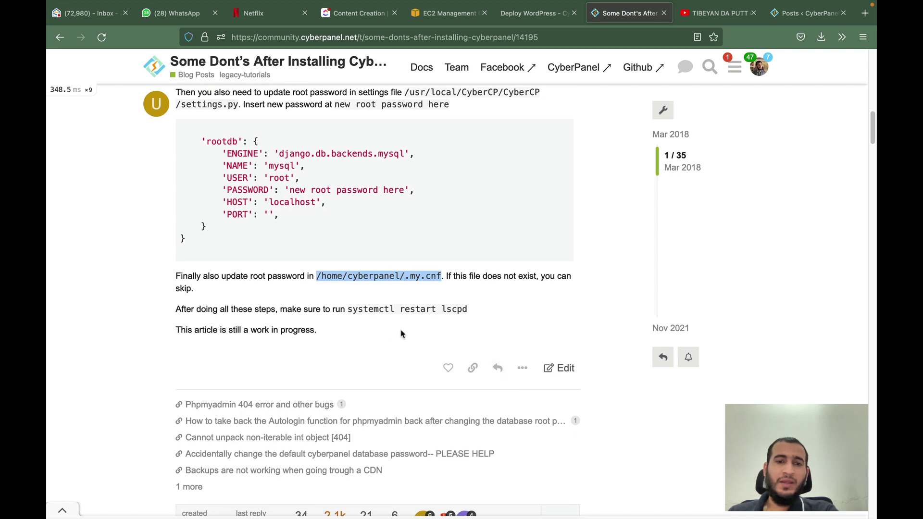
{"action": "scroll", "coordinate": [380, 360], "scroll_direction": "up", "scroll_amount": 5}
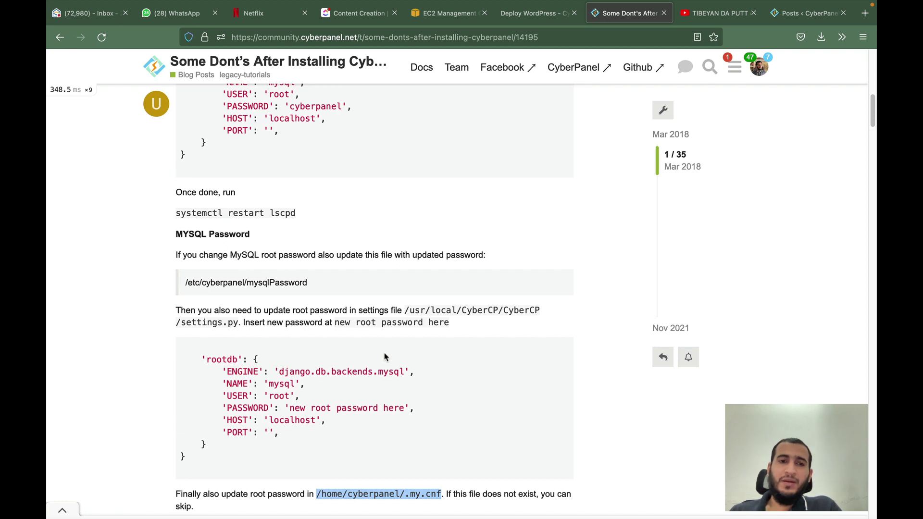
{"action": "left_click_drag", "start_coordinate": [307, 282], "coordinate": [185, 283]}
{"action": "scroll", "coordinate": [365, 290], "scroll_direction": "down", "scroll_amount": 3}
{"action": "left_click_drag", "start_coordinate": [409, 236], "coordinate": [234, 250]}
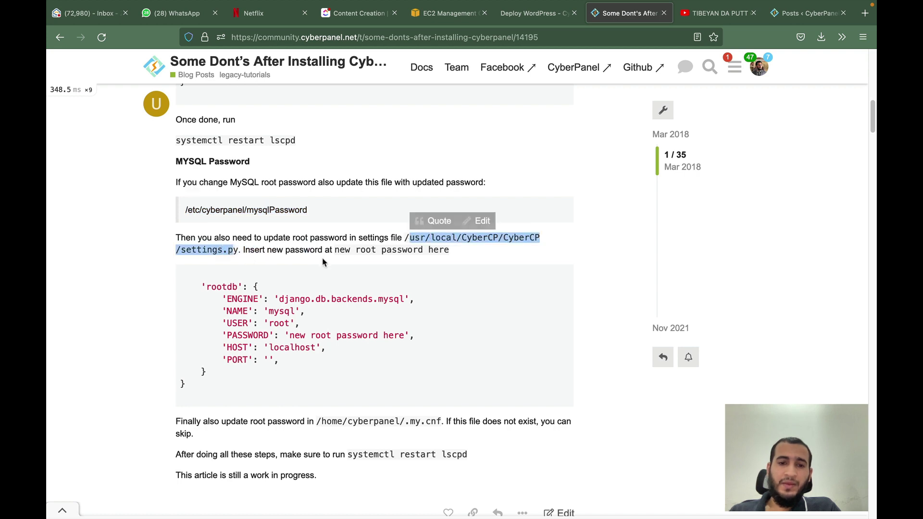
{"action": "scroll", "coordinate": [437, 356], "scroll_direction": "down", "scroll_amount": 2}
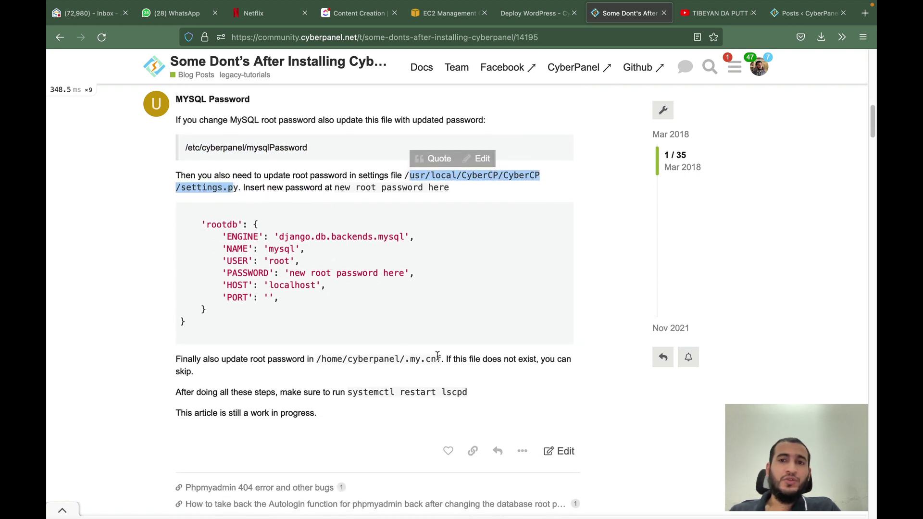